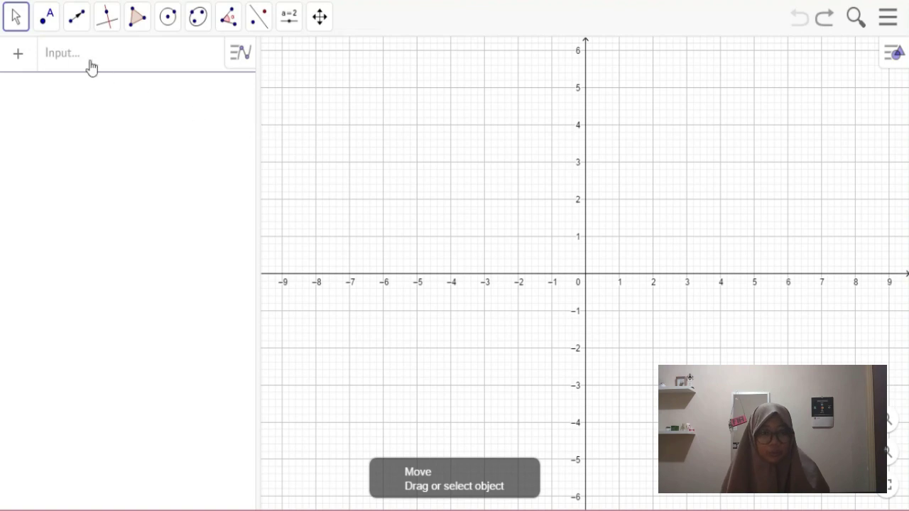
- Place three points: A at (3, 5), B at (6, 2), and C at the intersection of the axes
click(56, 28)
click(63, 64)
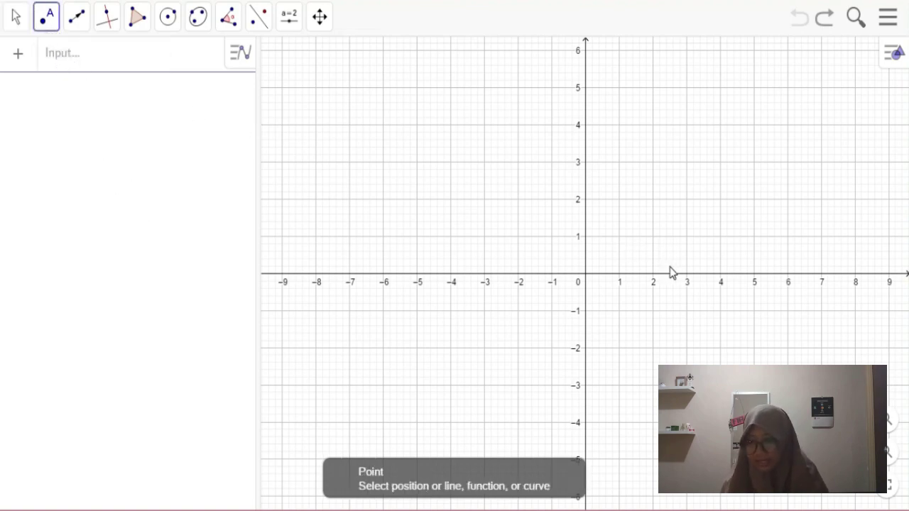
click(686, 87)
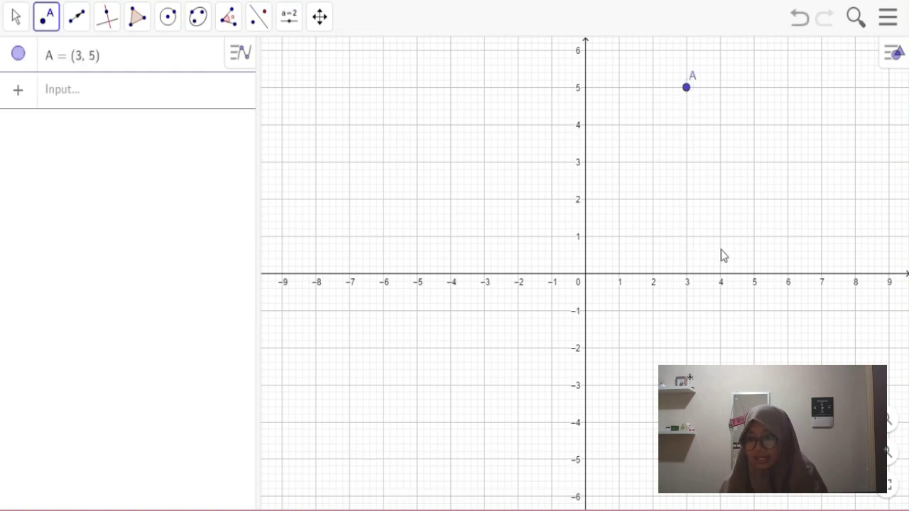
click(788, 201)
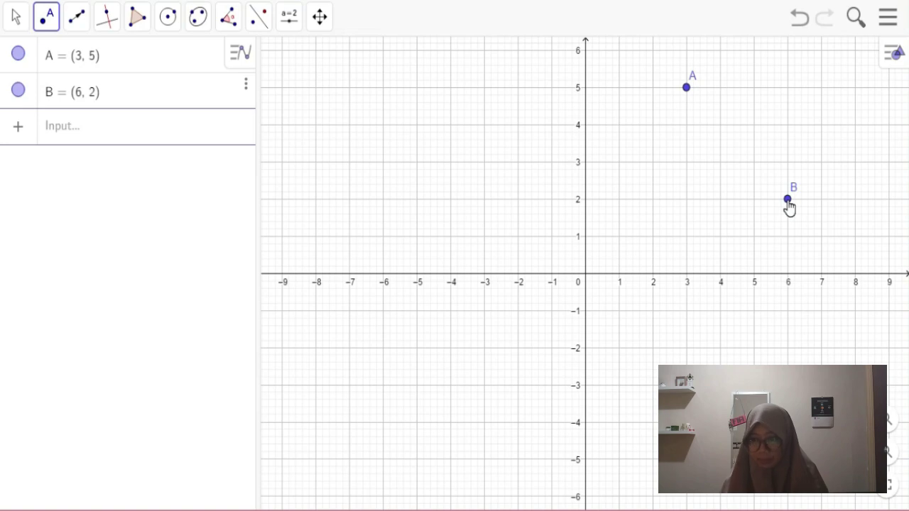
click(586, 282)
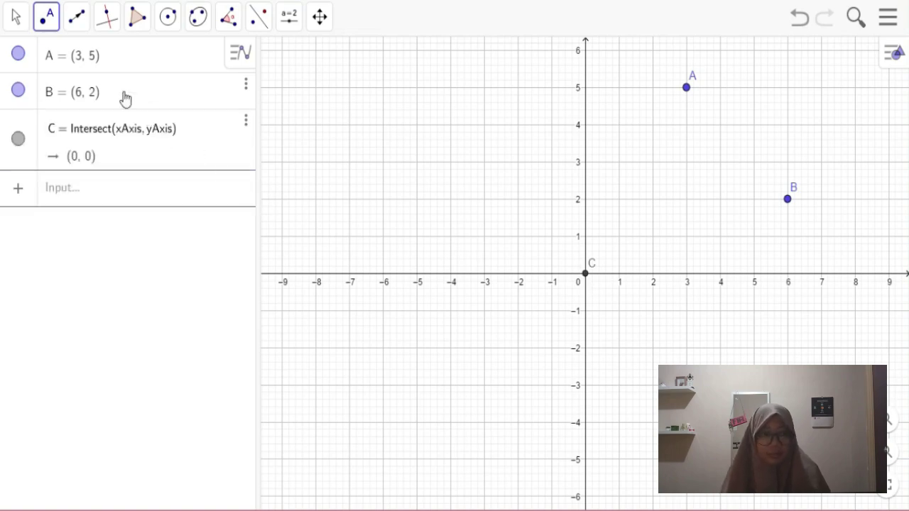
- Draw a vector from the origin point C to point A
click(83, 30)
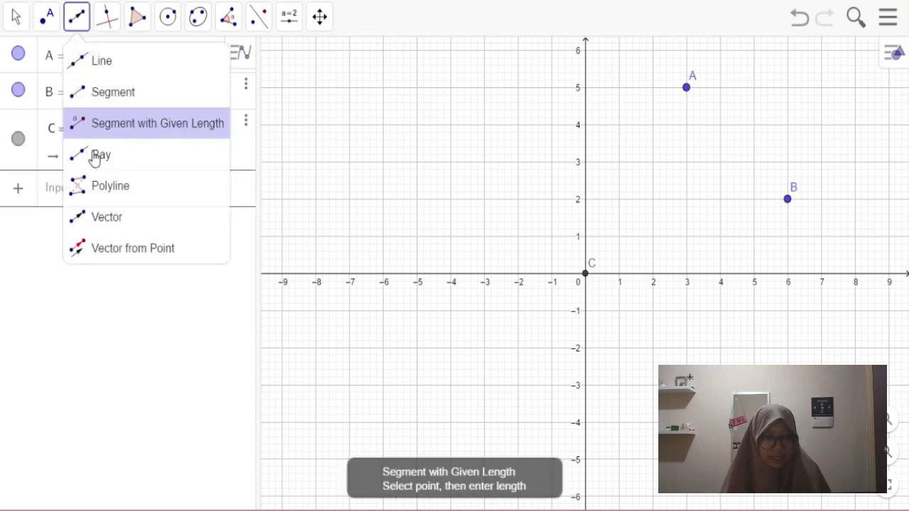
click(97, 213)
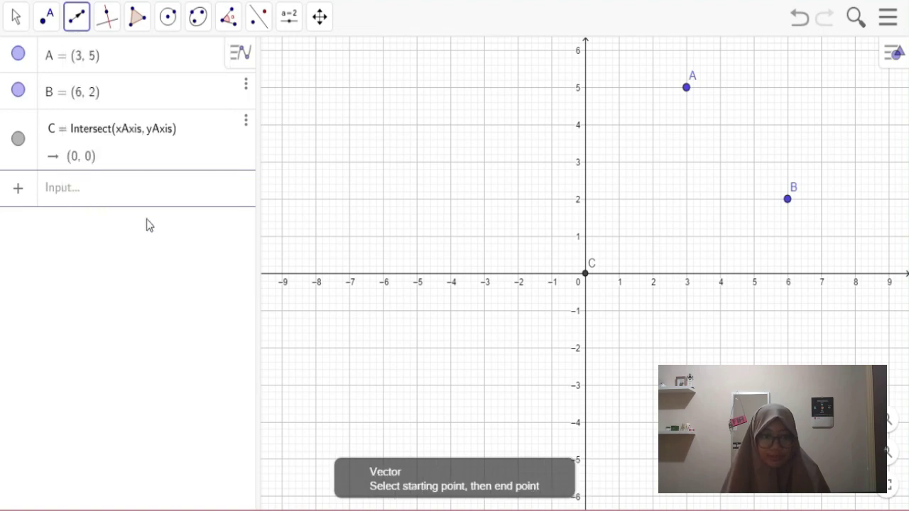
click(586, 282)
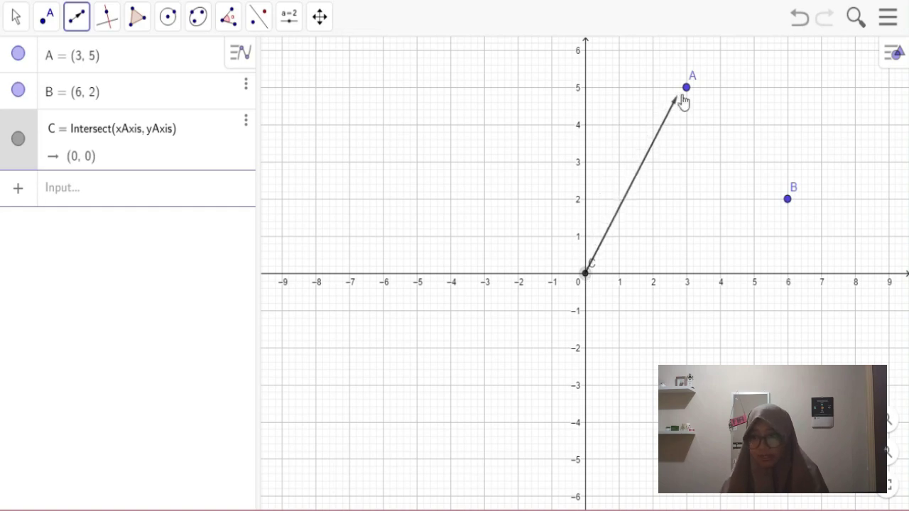
click(686, 90)
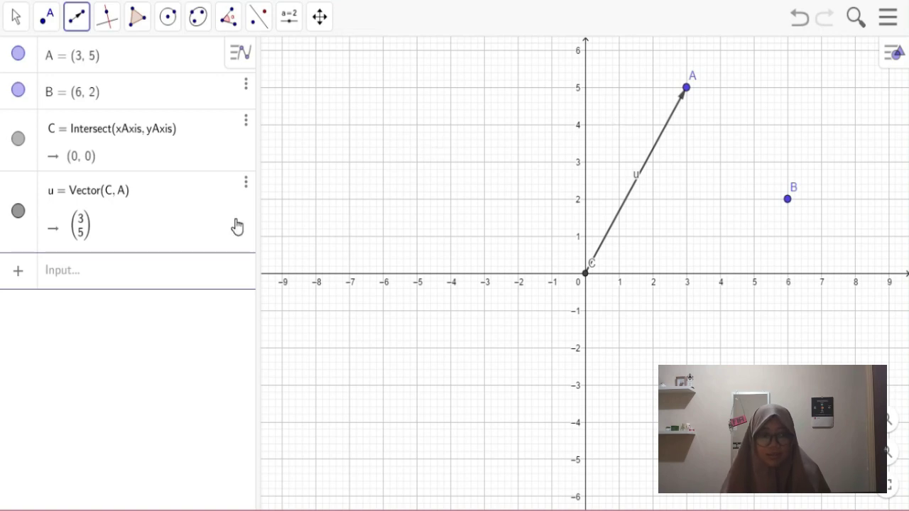
- Define point D = (0,0) and draw a vector from D to point B
click(117, 274)
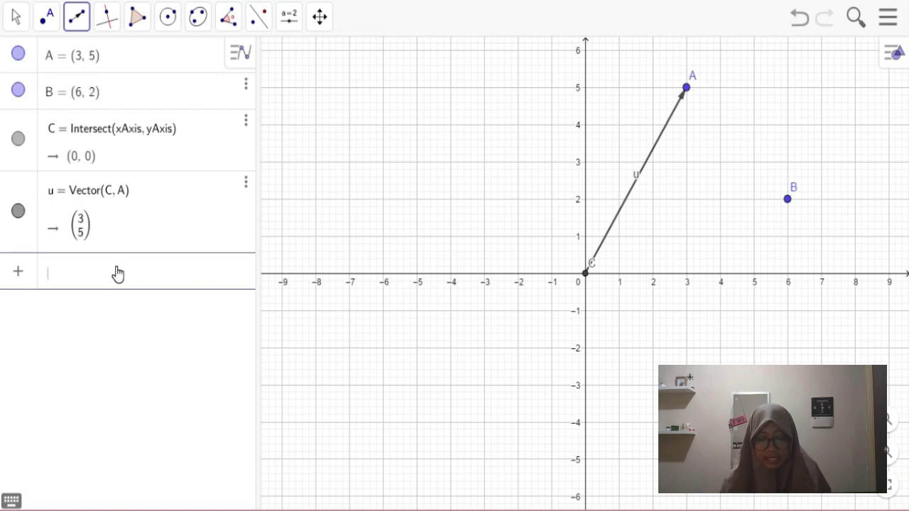
text(D)
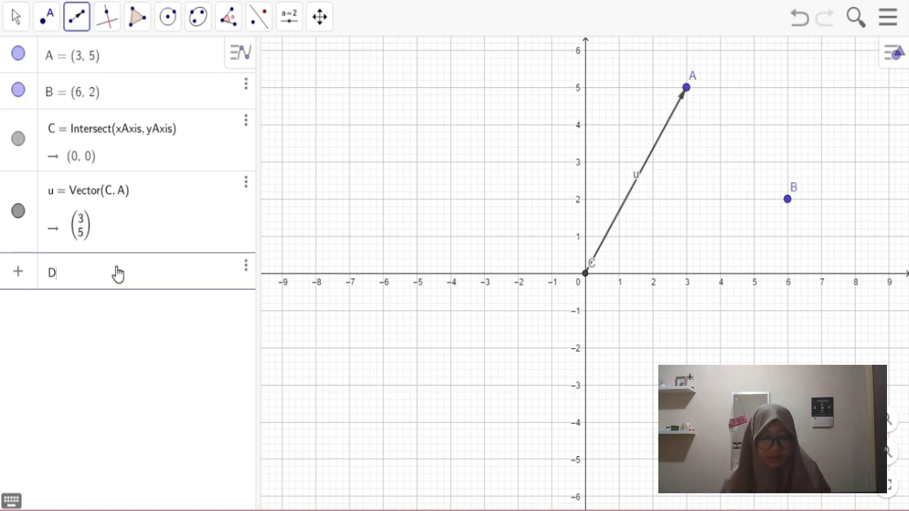
text( = ()
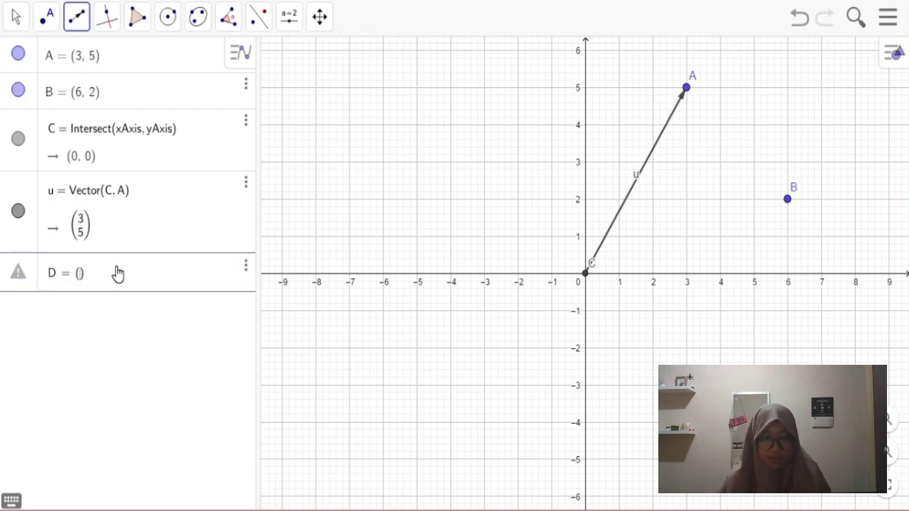
text(0,0)
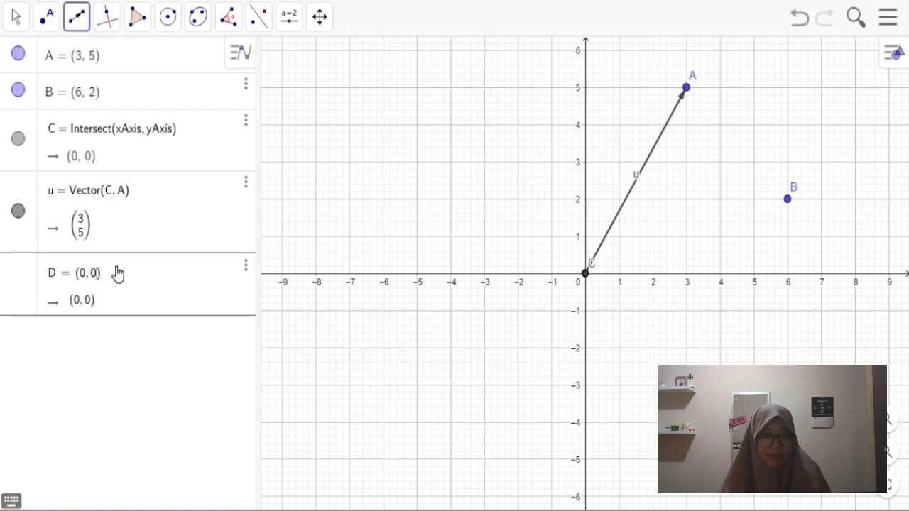
key(Return)
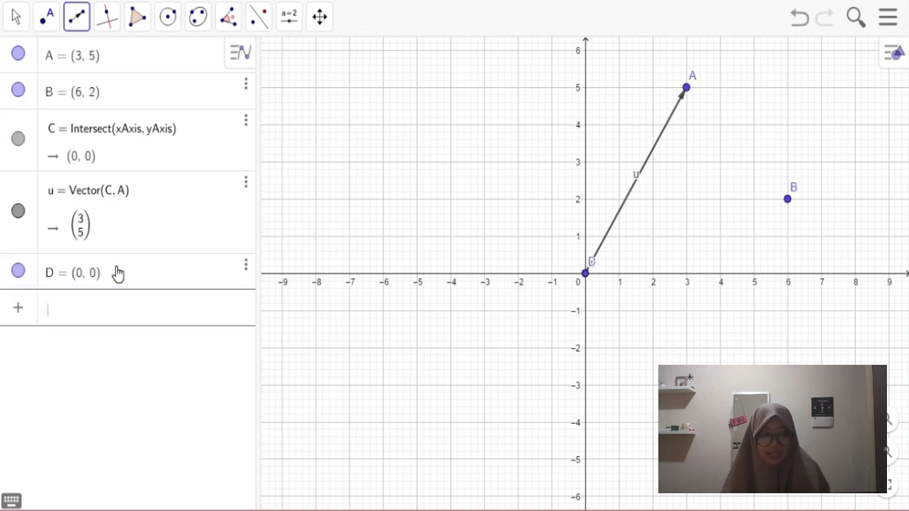
click(28, 284)
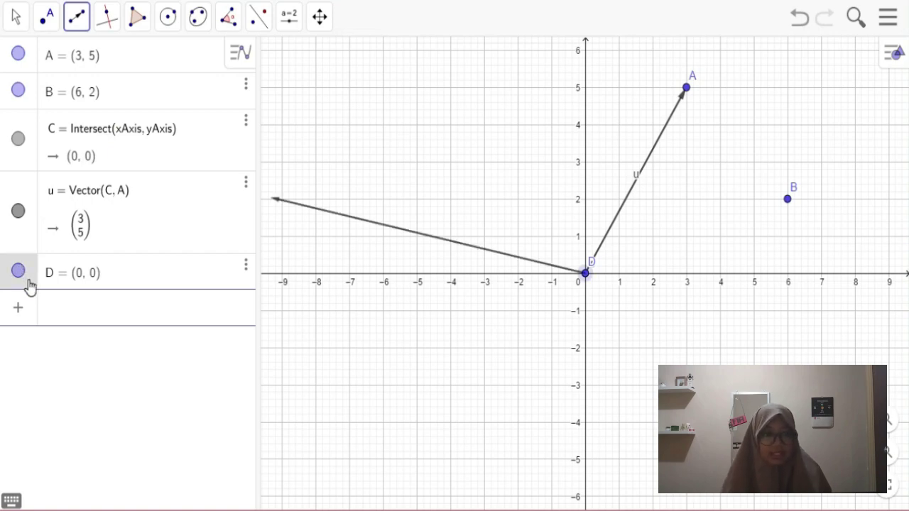
click(30, 100)
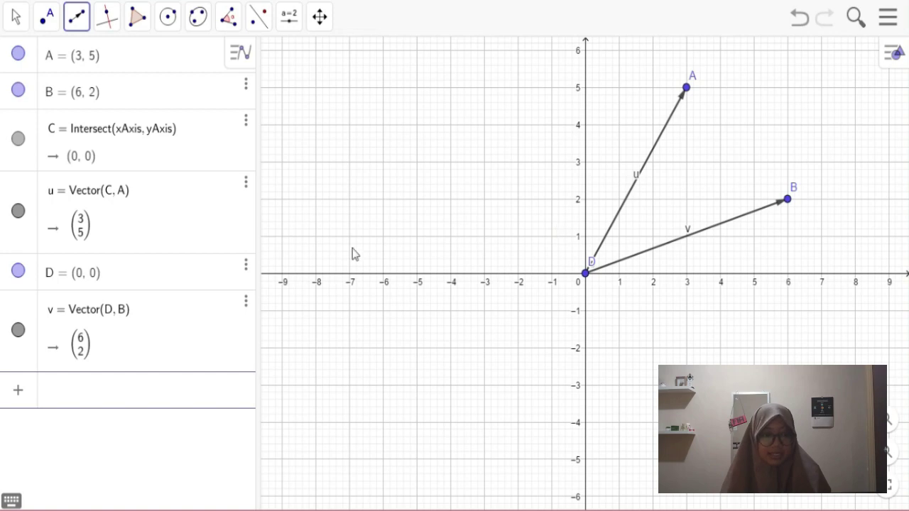
- Define the sum vector w = u + v
click(128, 391)
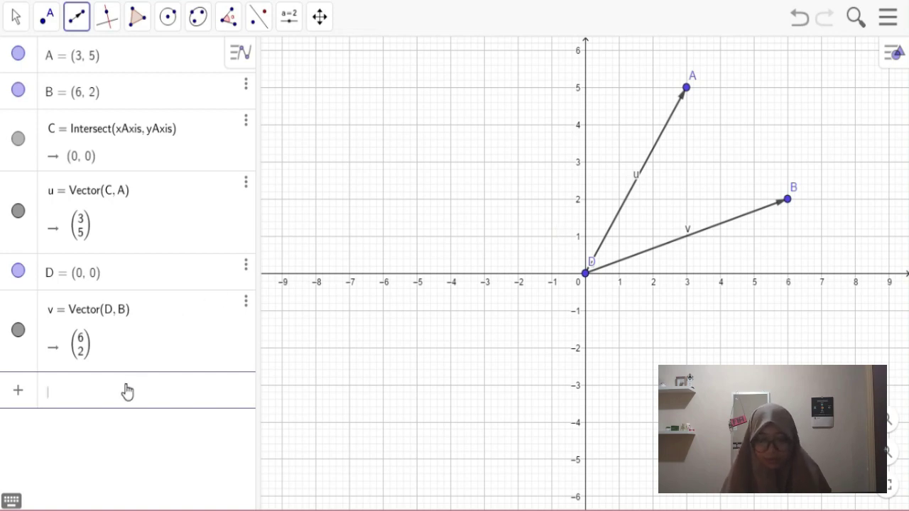
text(w )
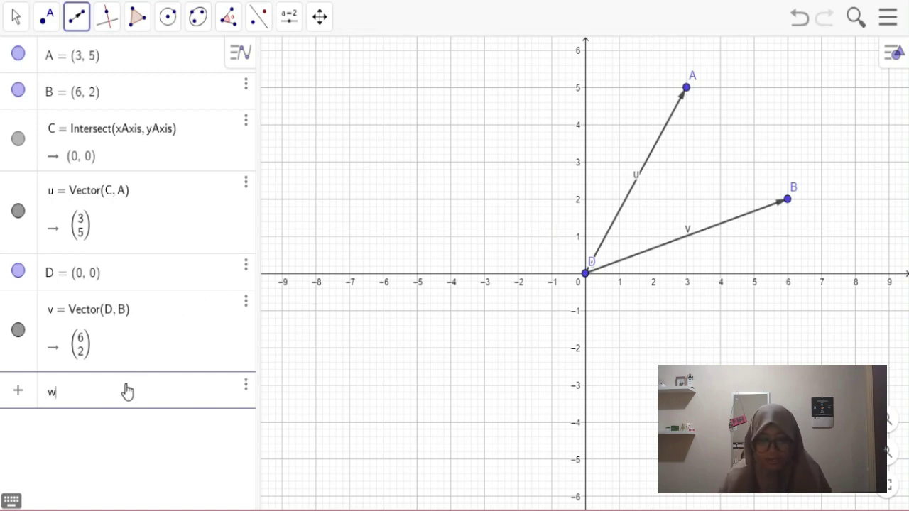
text(= )
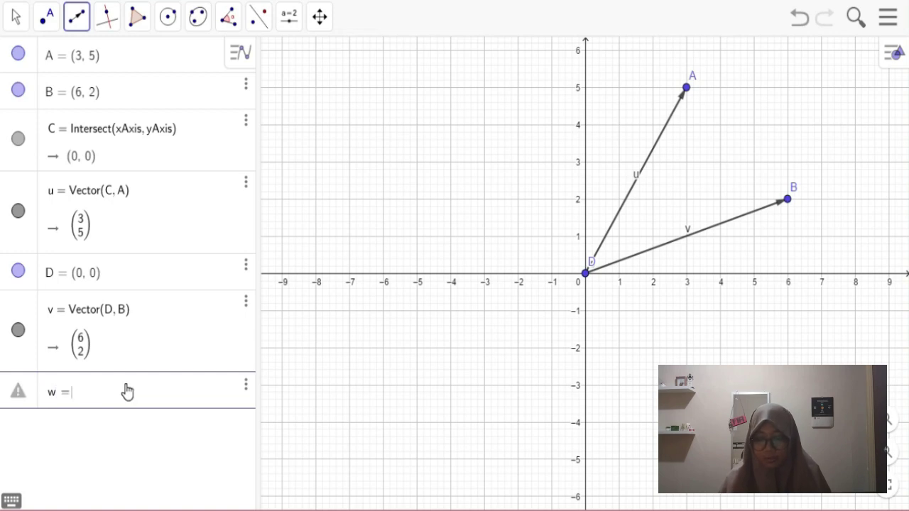
text(u)
key(Return)
text(+v)
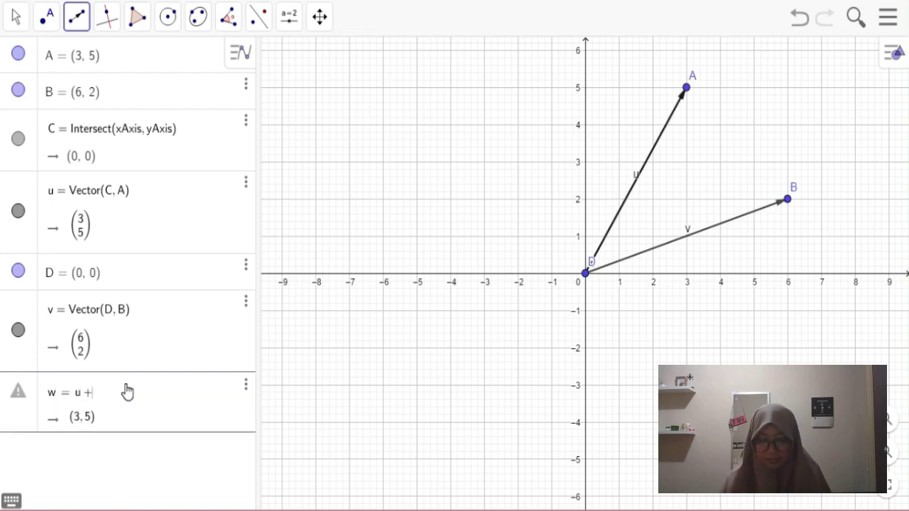
key(Return)
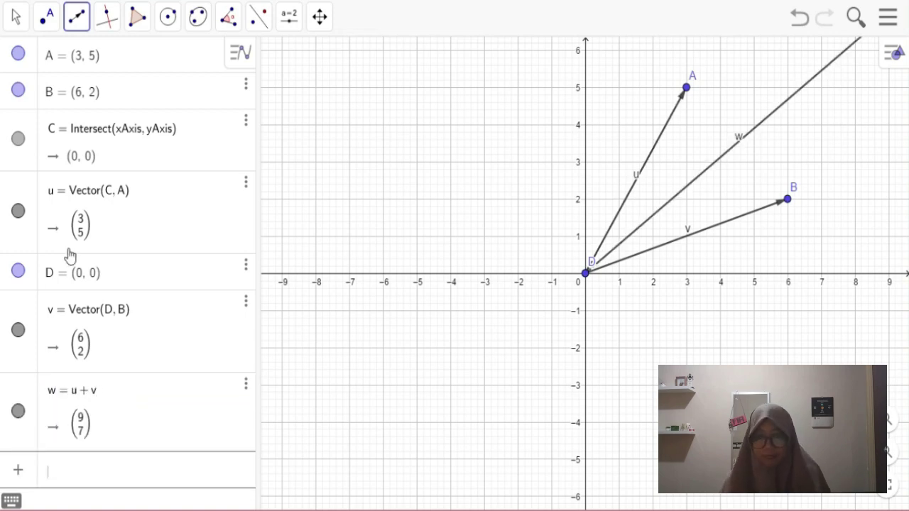
- Construct a copy of vector v starting at point A with the Vector from Point tool
click(54, 129)
click(20, 17)
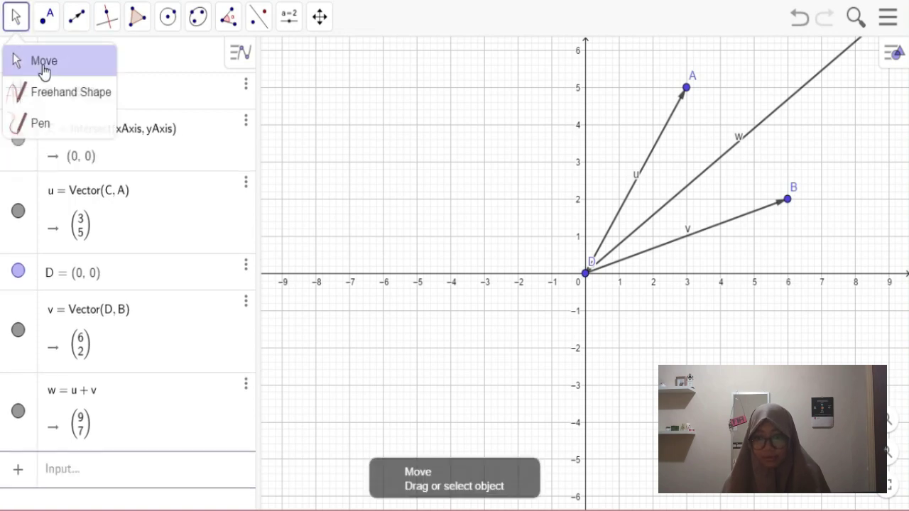
click(41, 63)
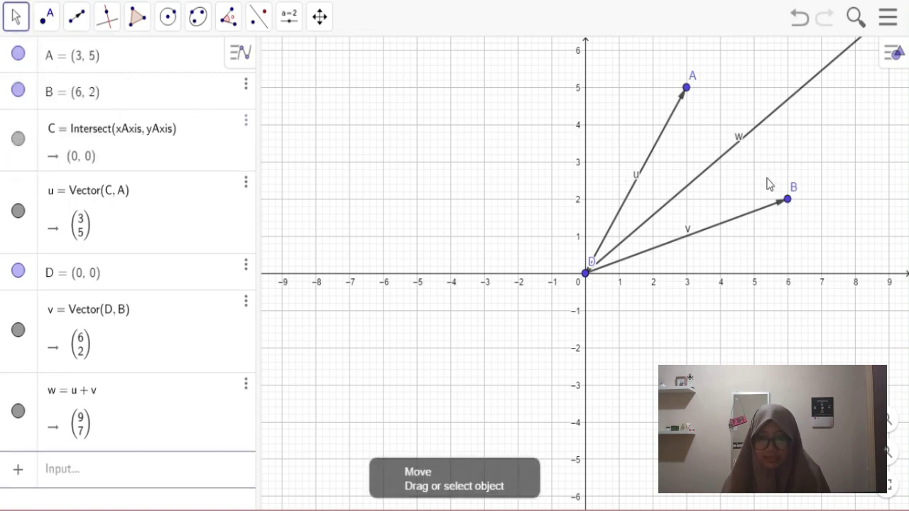
drag(753, 188, 607, 275)
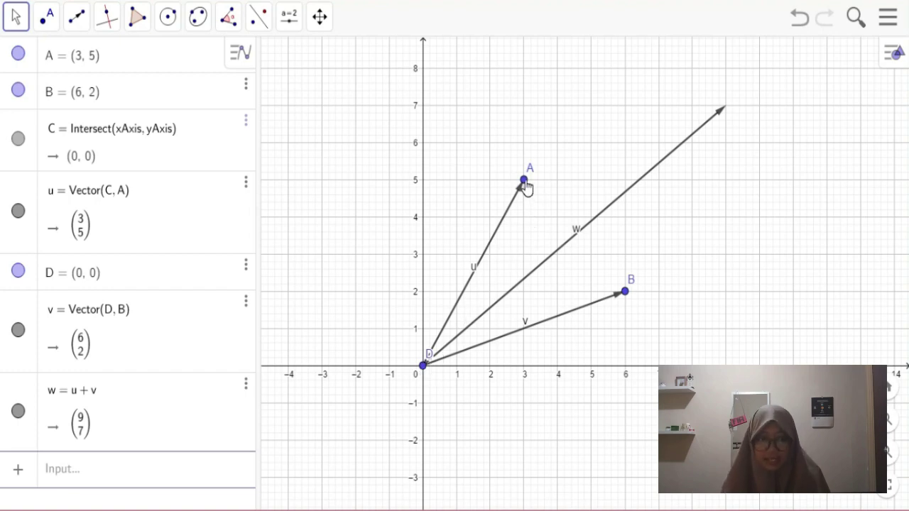
click(81, 25)
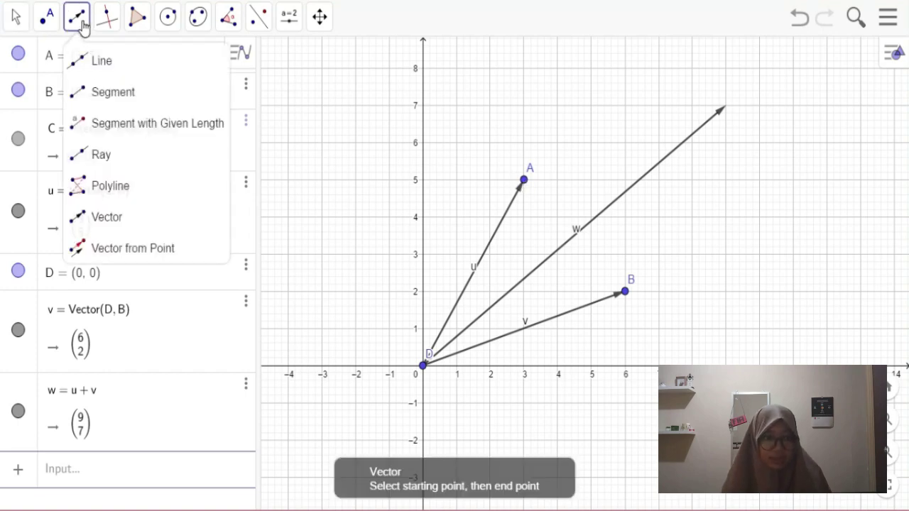
click(97, 249)
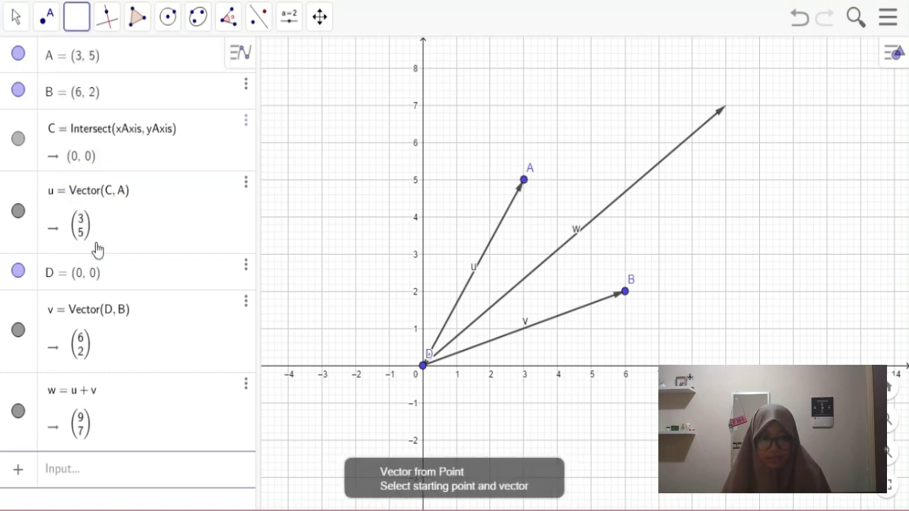
click(512, 343)
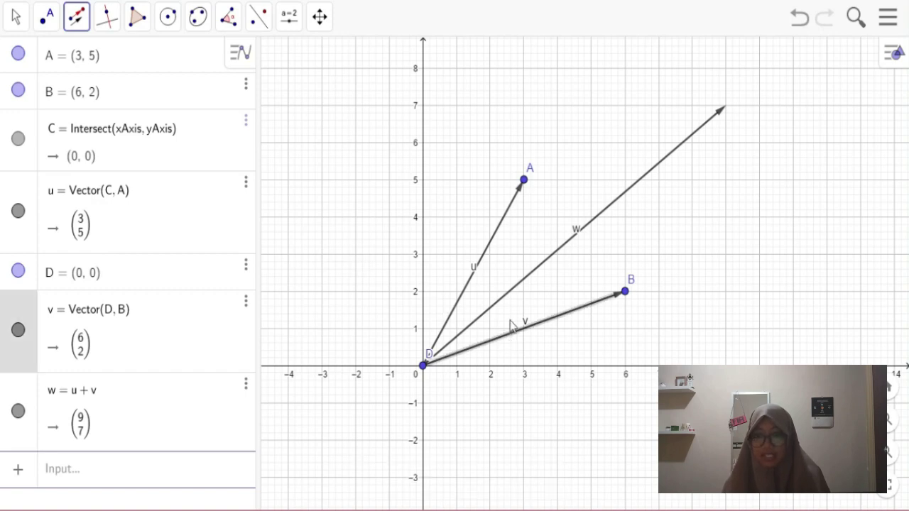
click(524, 186)
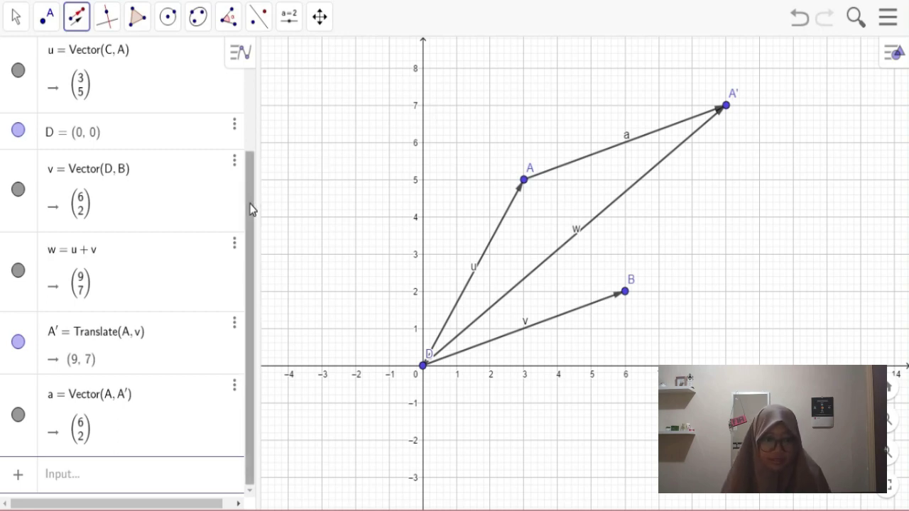
- Delete the translated point A' together with its dependent vector, and hide and reshow vector w
click(234, 328)
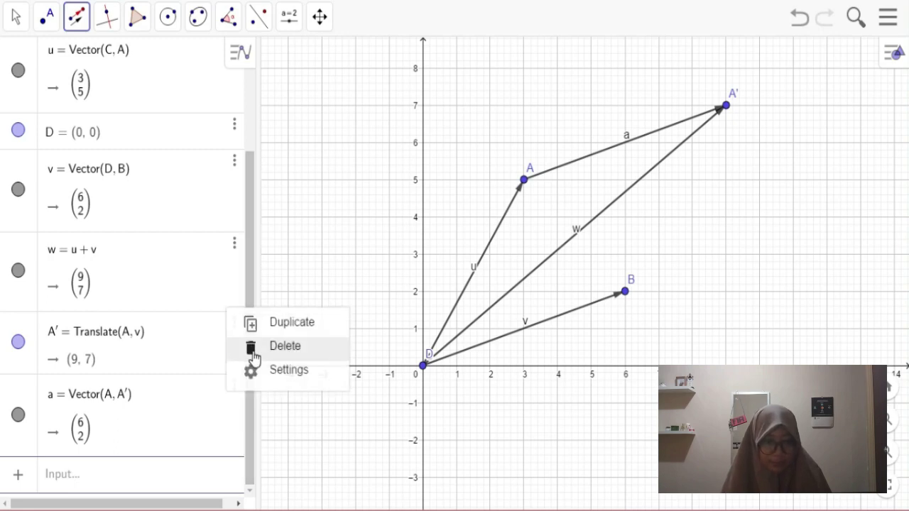
click(253, 347)
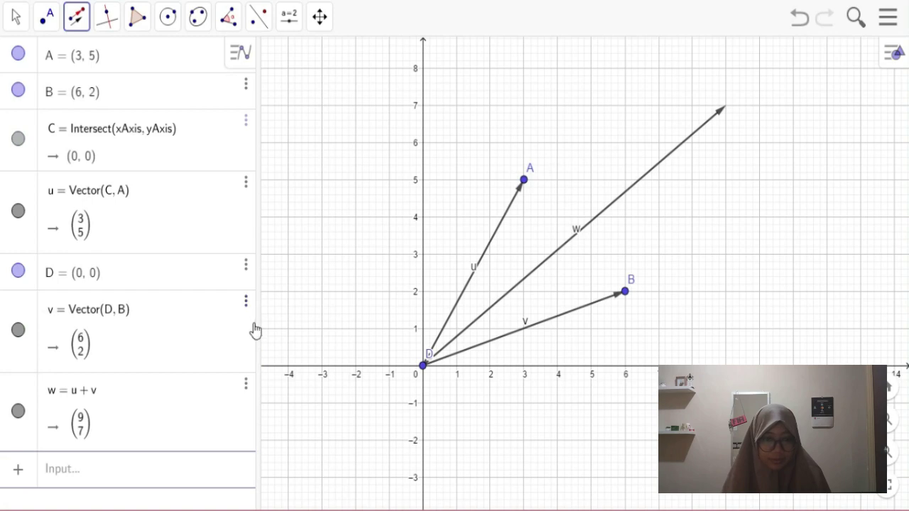
click(19, 411)
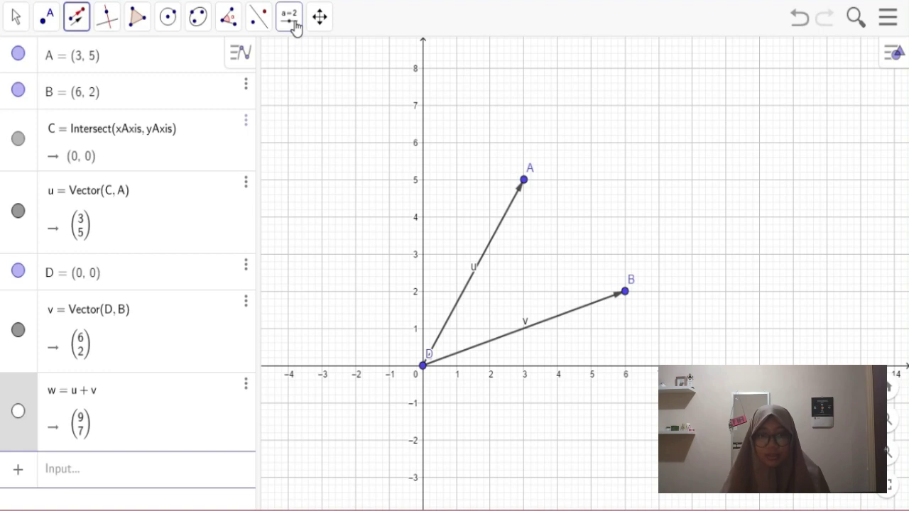
click(18, 411)
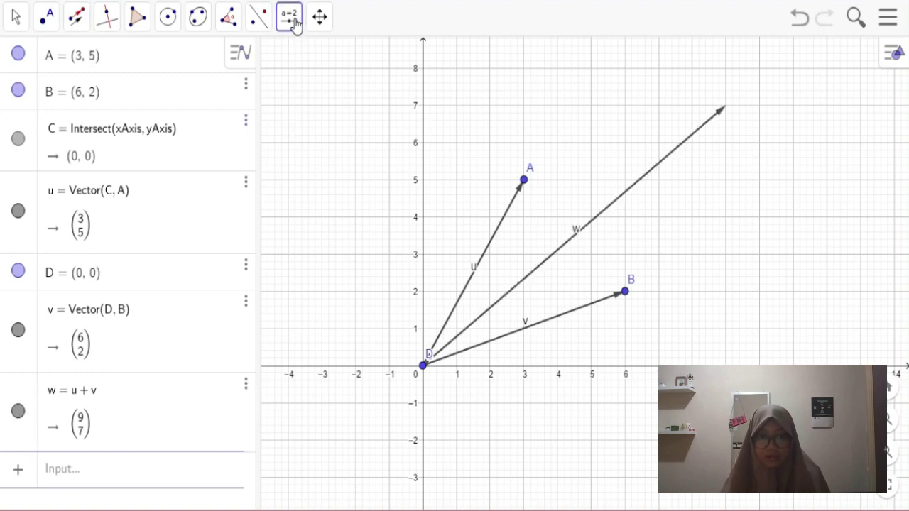
- Create a number slider a = 0 above the vectors, with minimum 0 and maximum 3
click(295, 23)
click(299, 60)
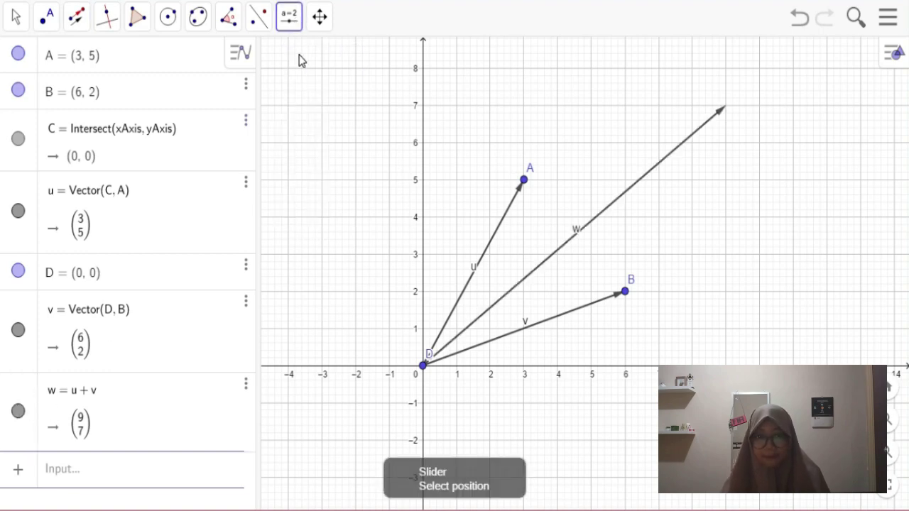
click(458, 77)
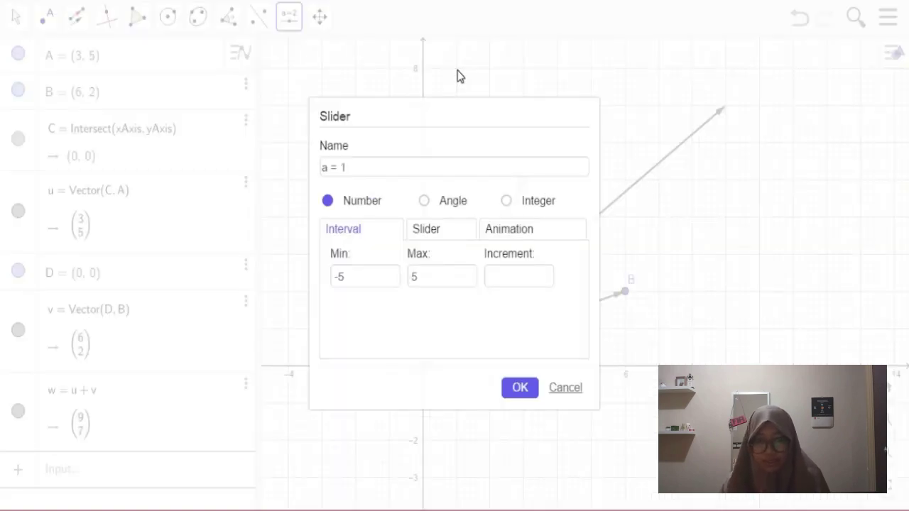
click(357, 167)
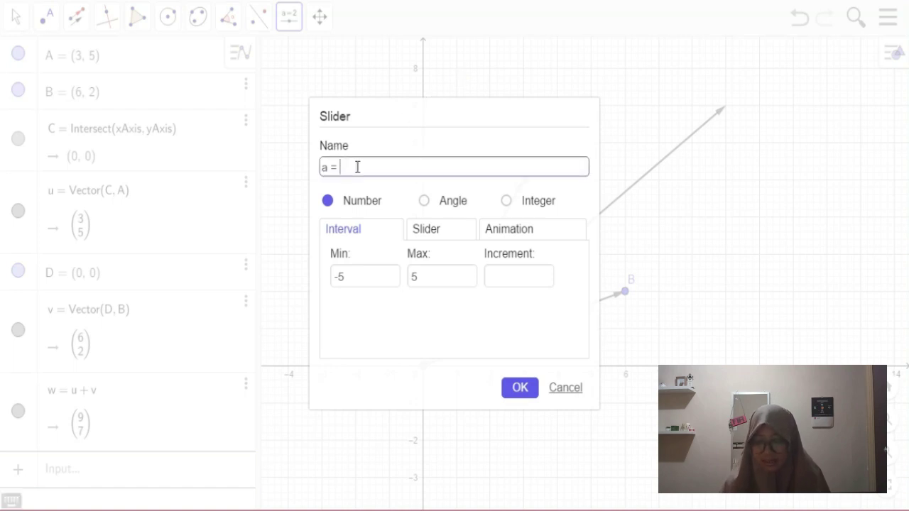
text(0)
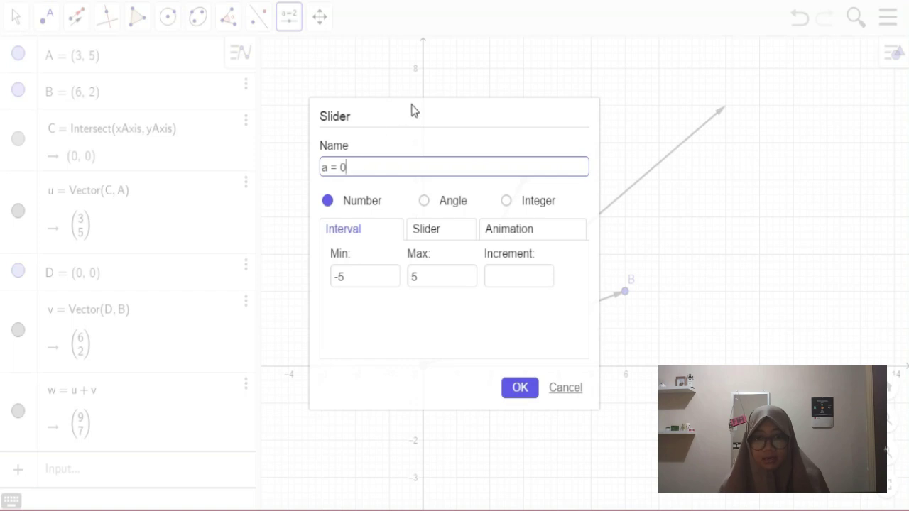
drag(414, 117, 231, 65)
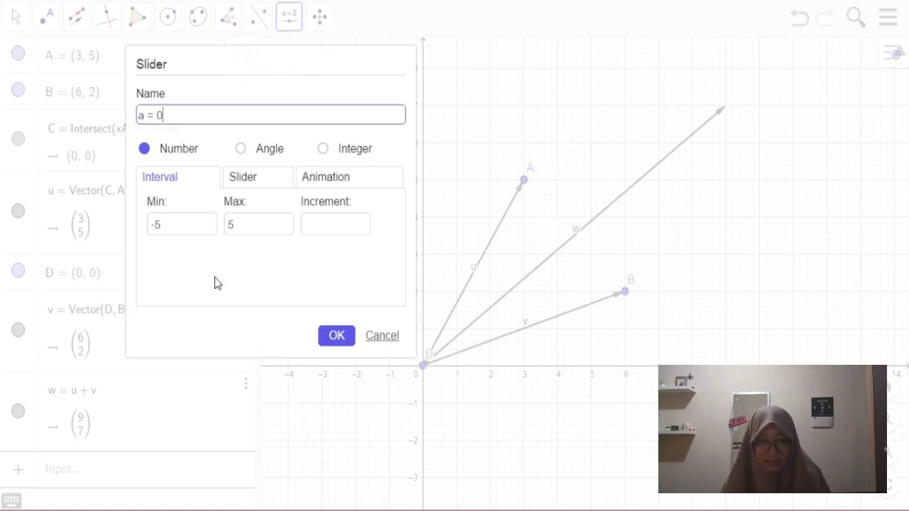
click(188, 226)
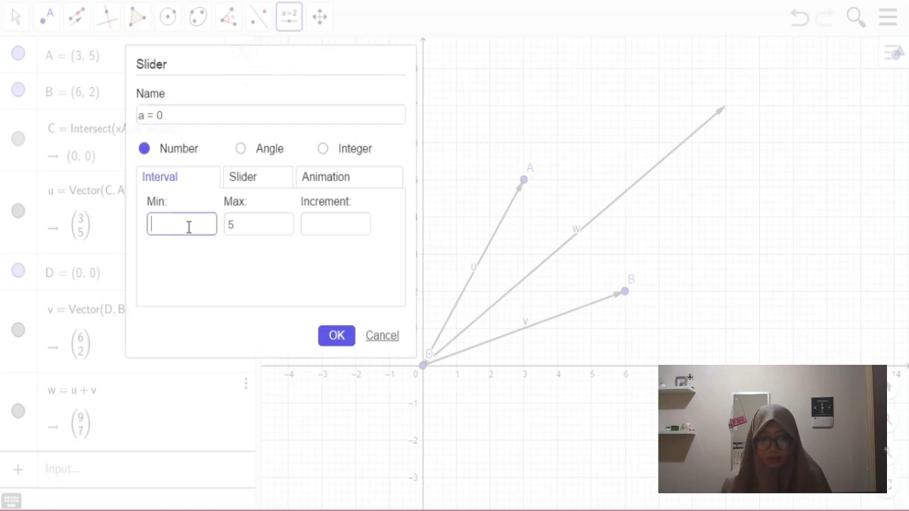
click(238, 225)
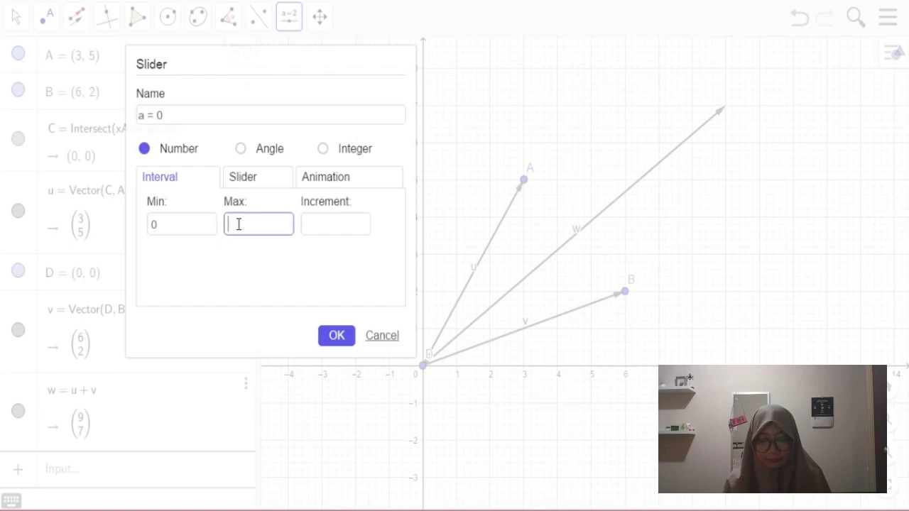
click(345, 336)
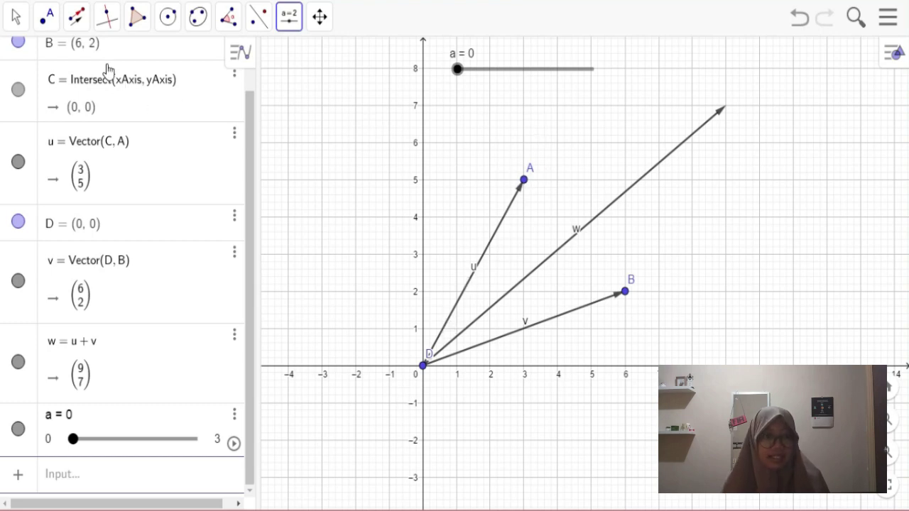
- Draw a line through points D and A
click(76, 21)
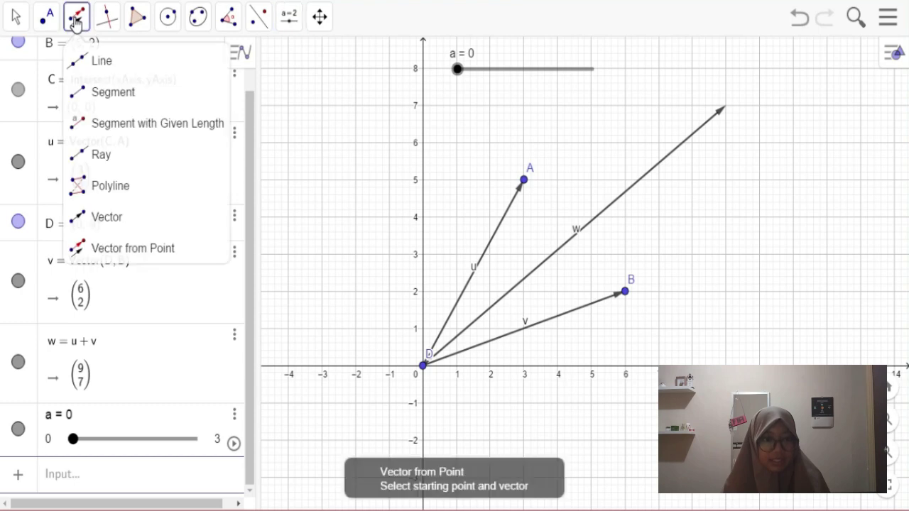
click(93, 70)
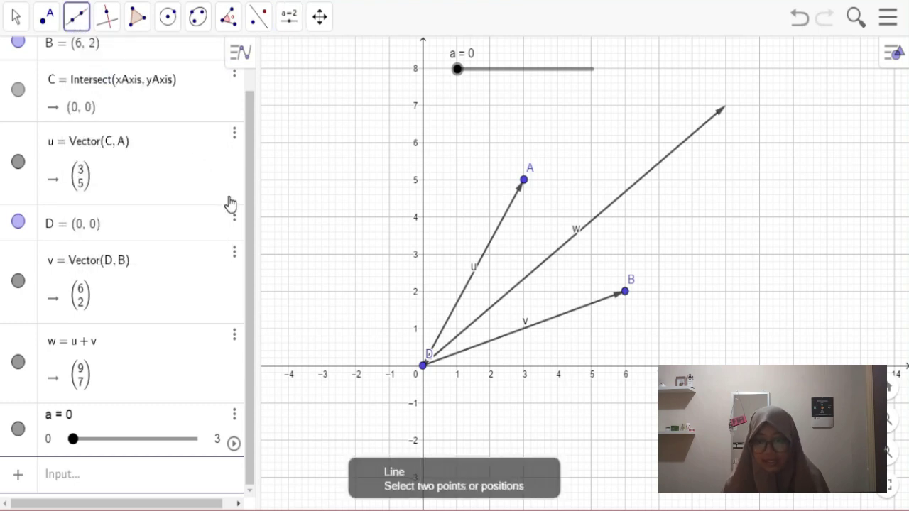
click(424, 368)
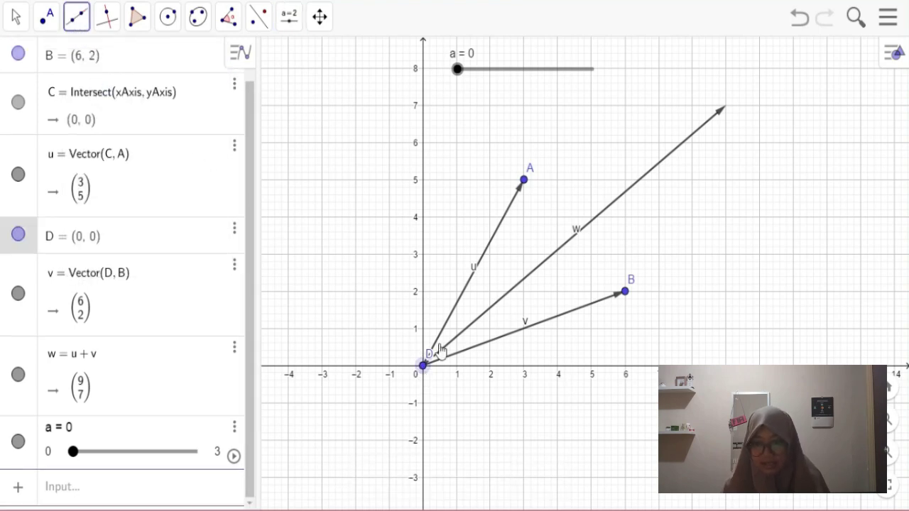
click(525, 181)
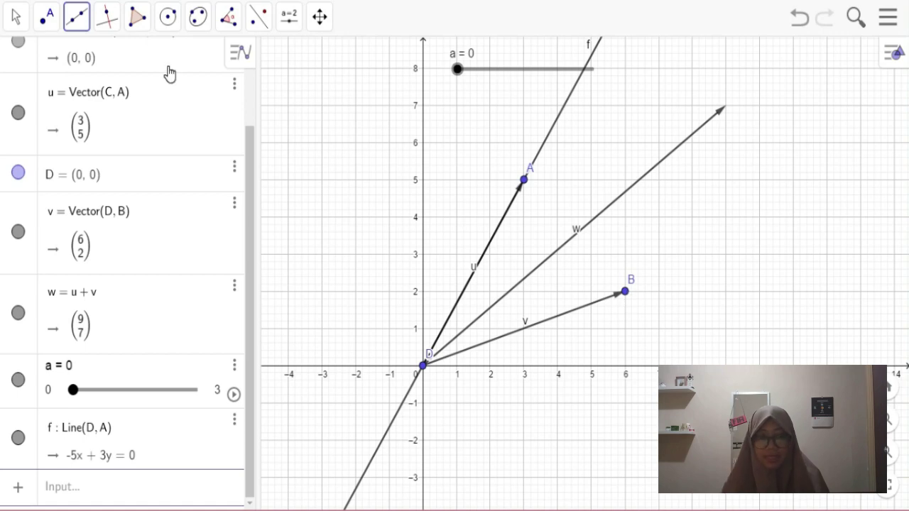
- Construct a line through point B parallel to the line through D and A
click(112, 27)
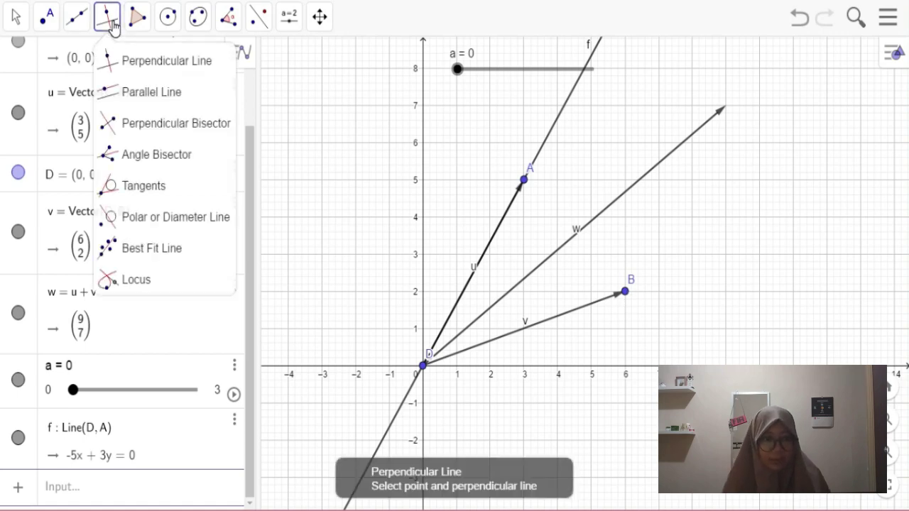
click(135, 99)
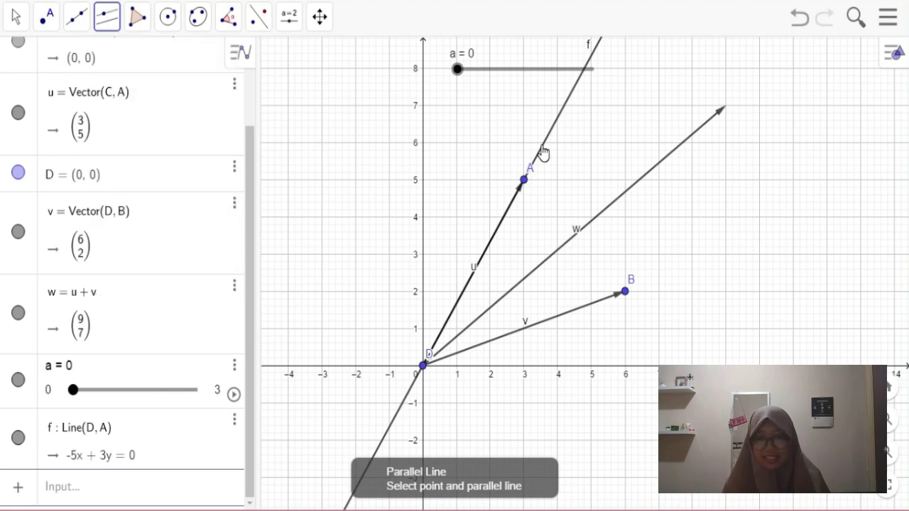
click(544, 153)
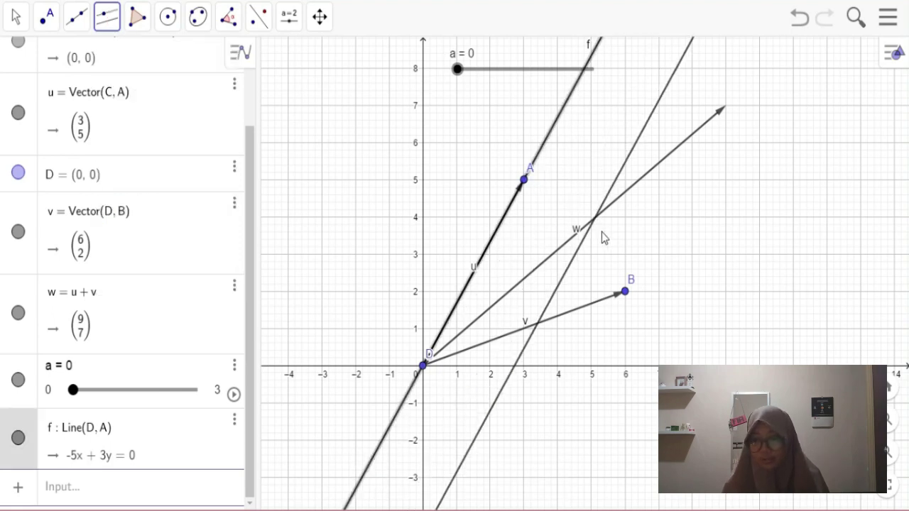
click(625, 292)
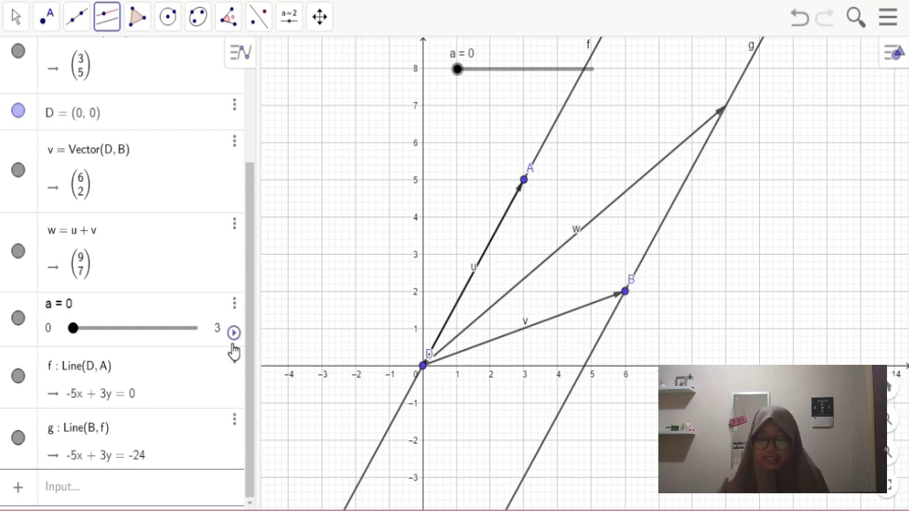
- Redefine point D as (a, 5/3 a) so that it depends on slider a
click(169, 498)
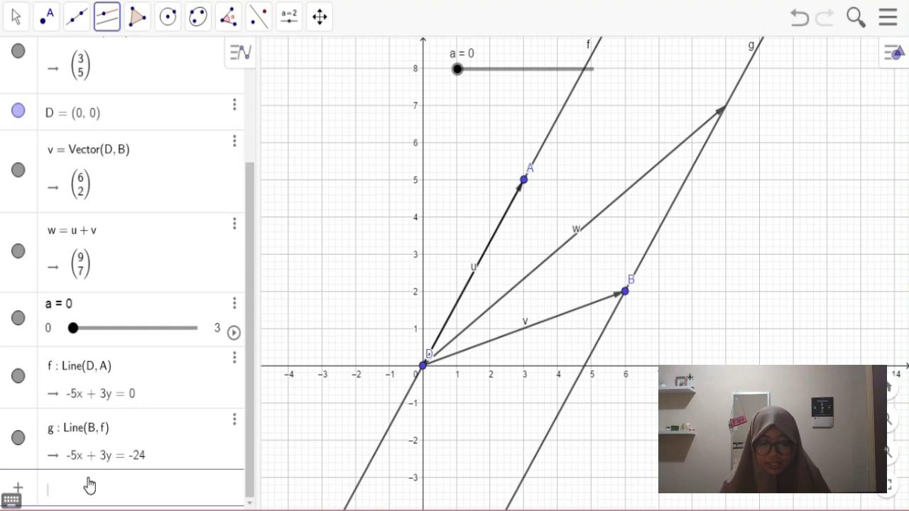
text(D=)
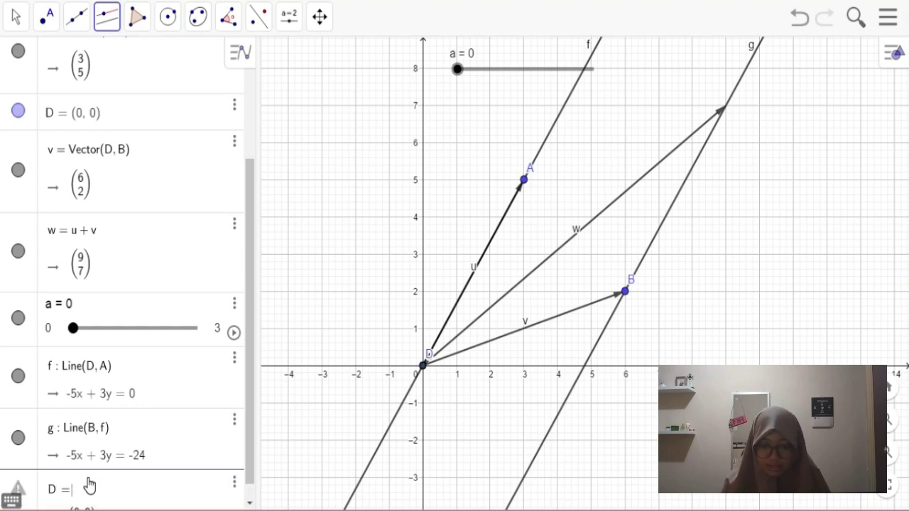
text((a)
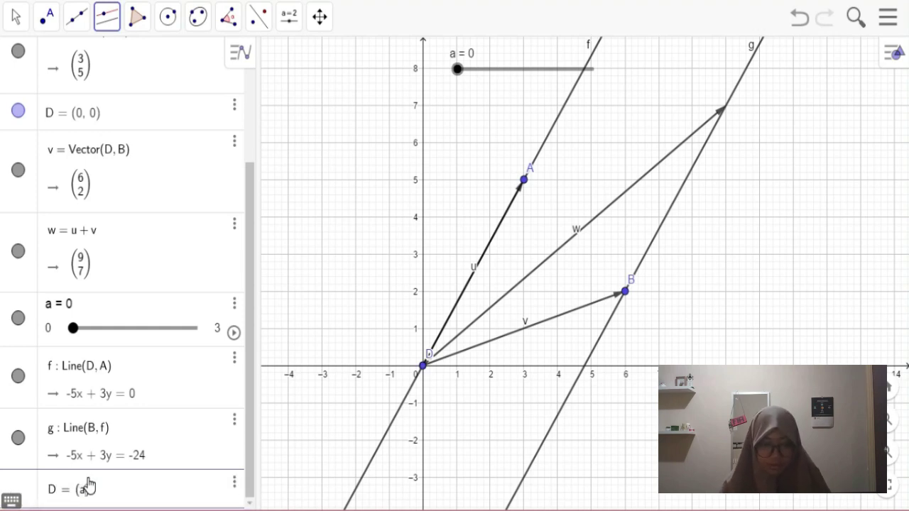
text(,)
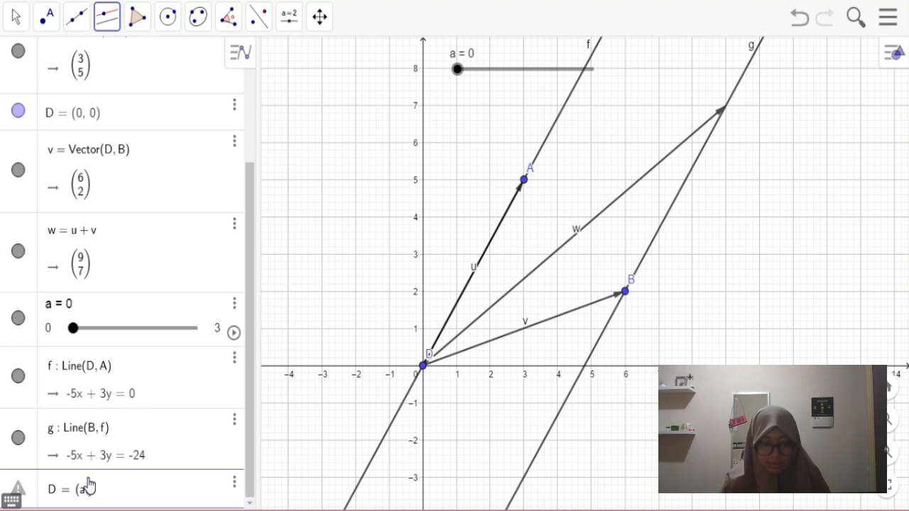
text(0)
text(/3)
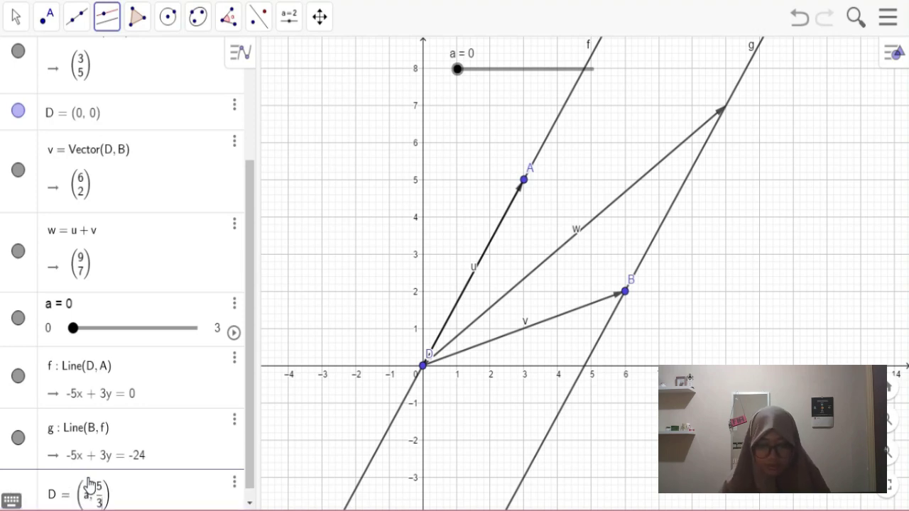
text(a)
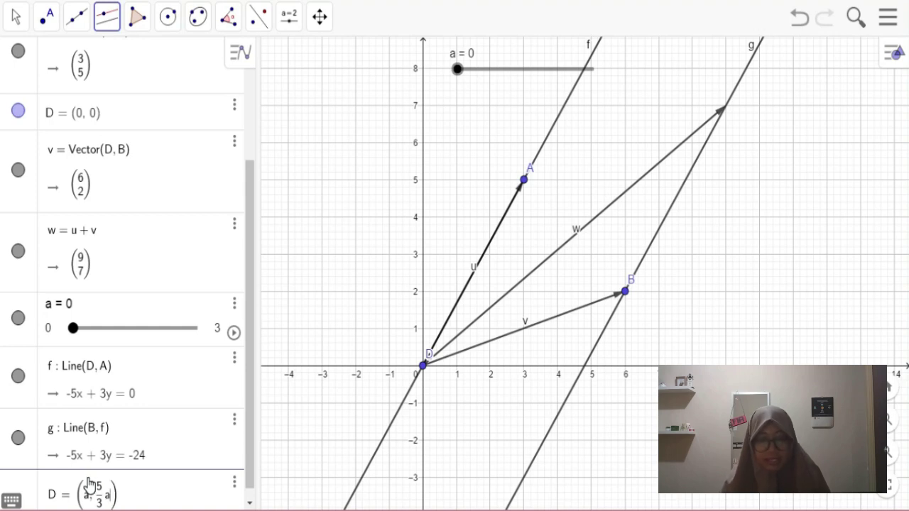
key(Return)
- Redefine point B as (a + 6, 5/3 (a + 6) − 8) so that it depends on slider a
scroll(185, 398, up, 3)
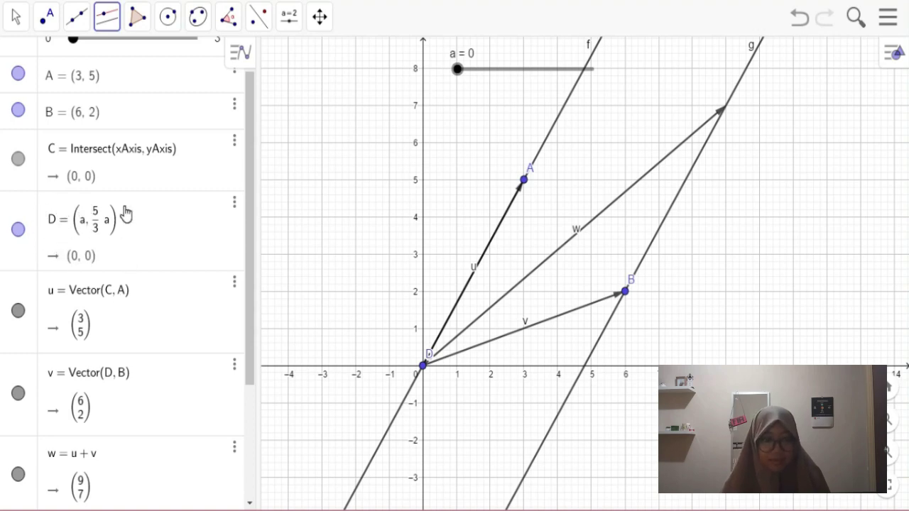
scroll(249, 213, down, 3)
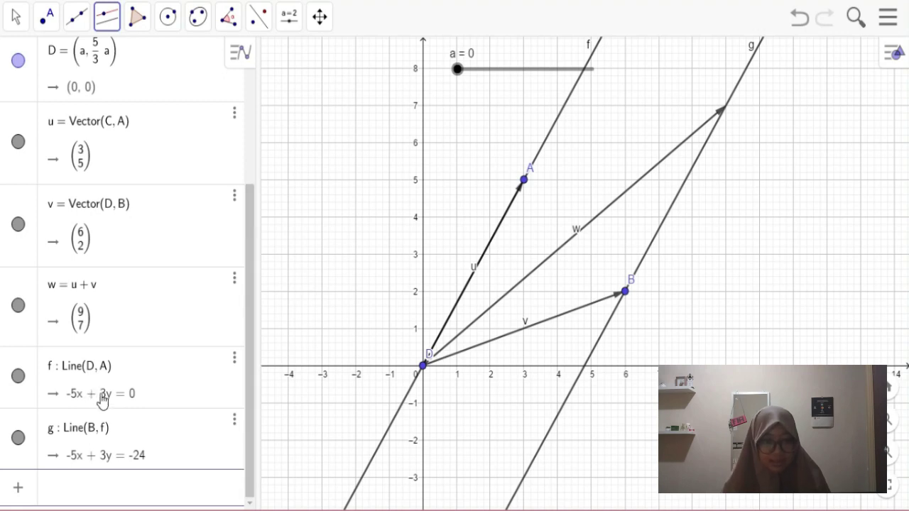
scroll(253, 272, up, 3)
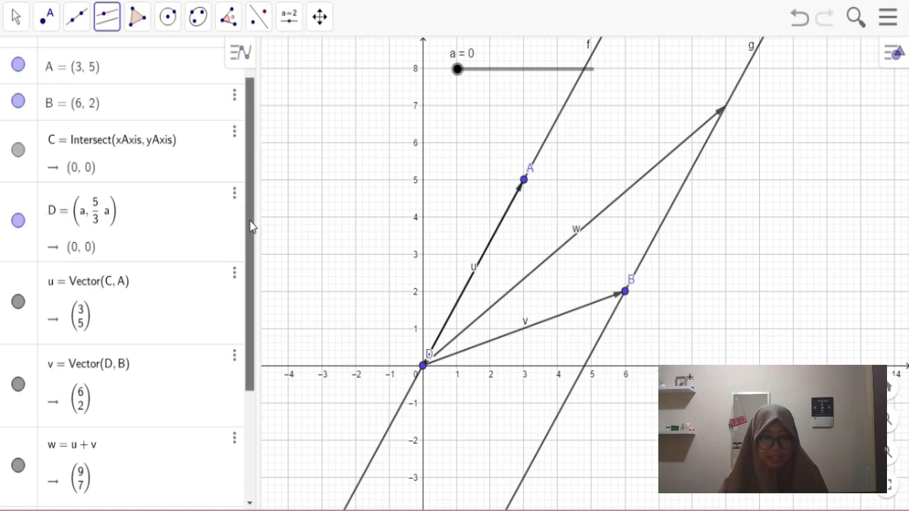
drag(251, 225, 250, 370)
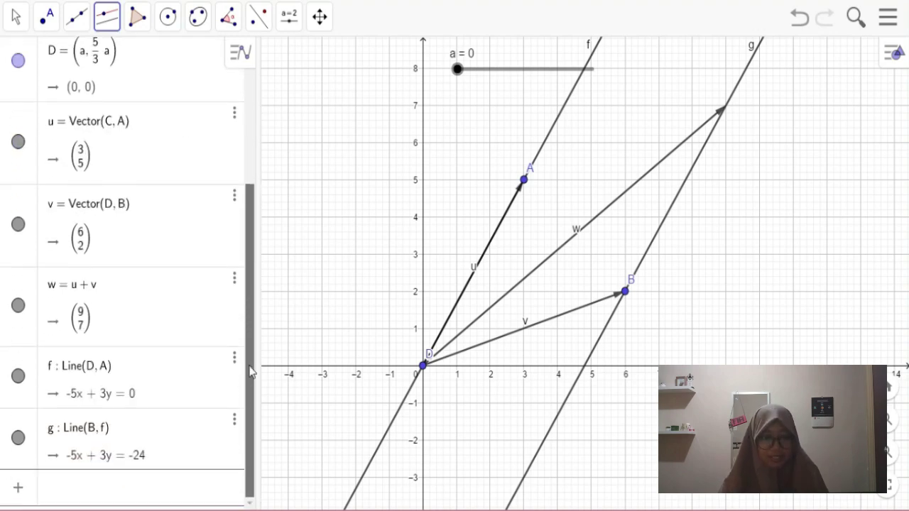
click(130, 490)
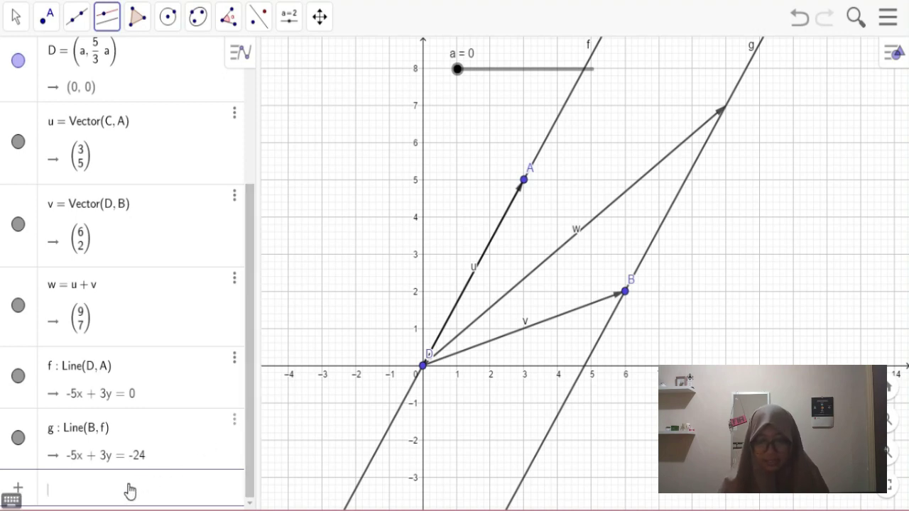
text(B = )
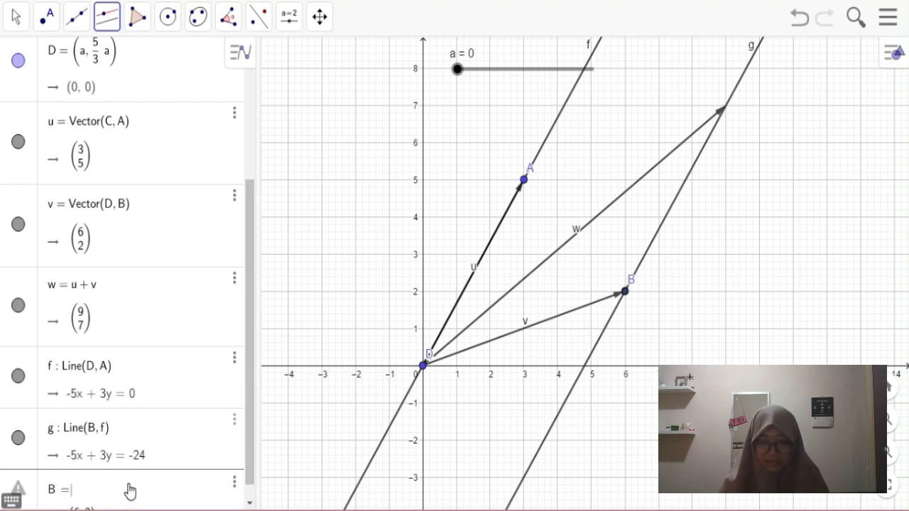
text(()
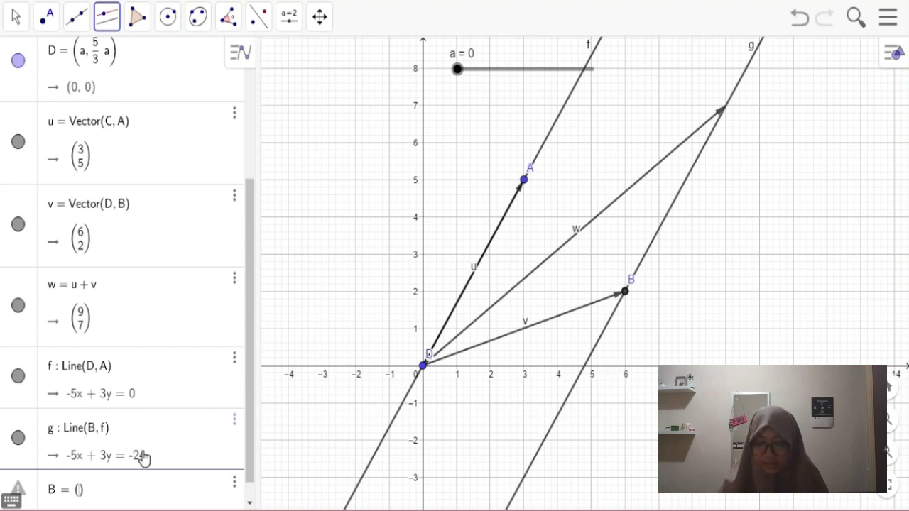
text(a +)
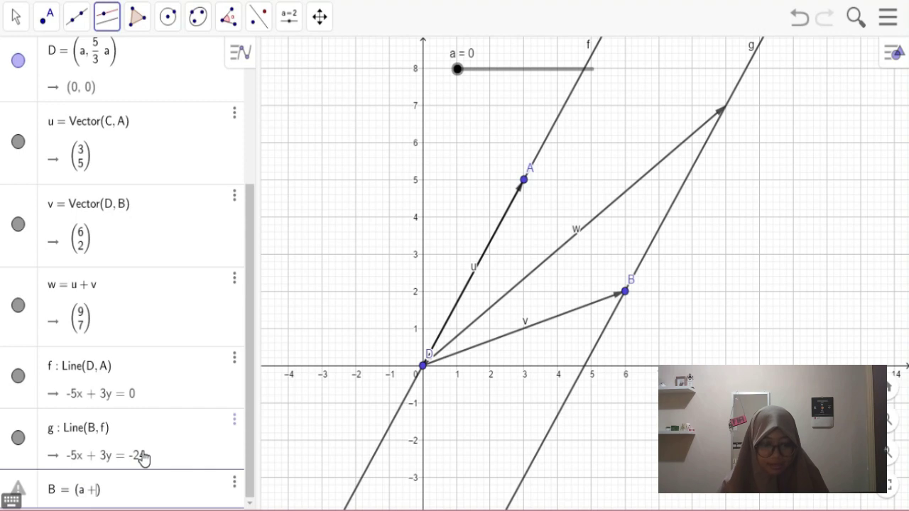
text( 6)
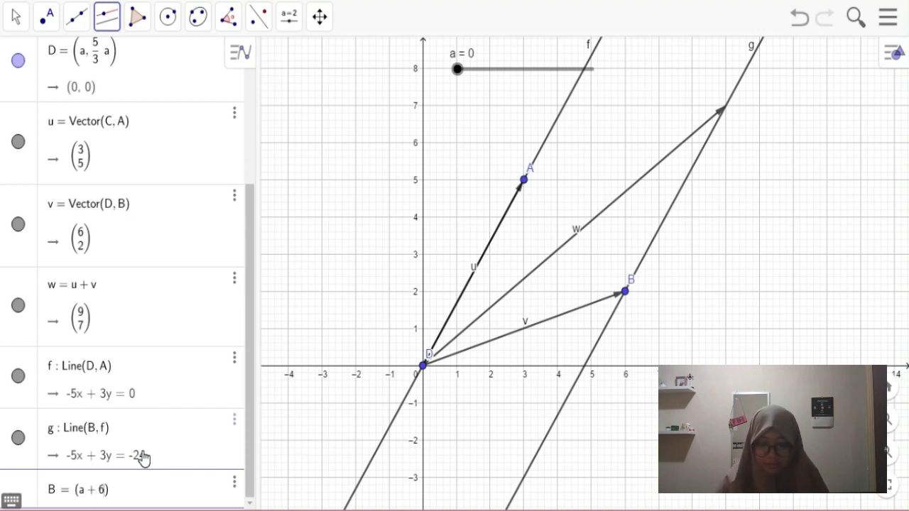
text(,)
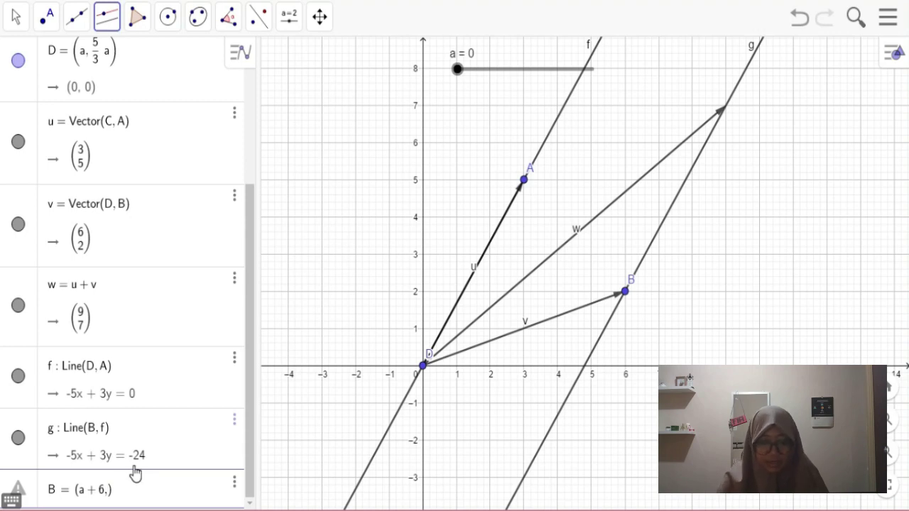
text(5)
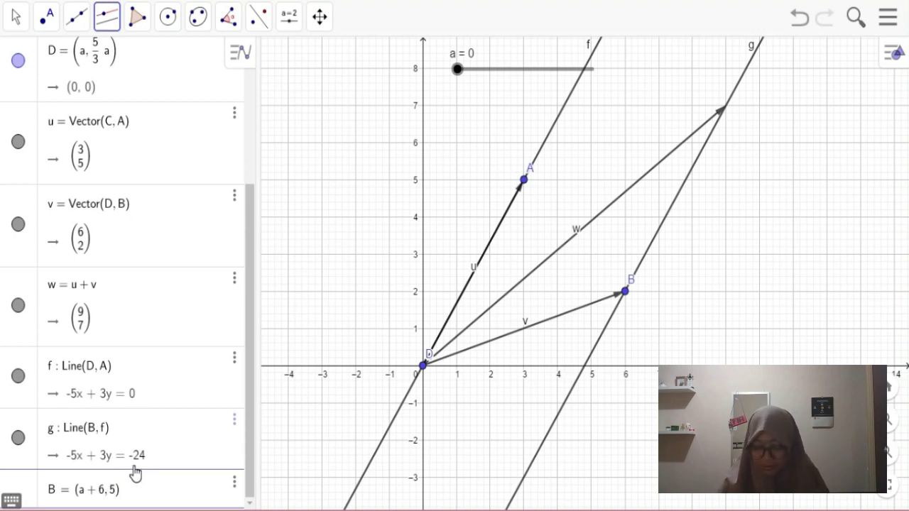
text(/3 )
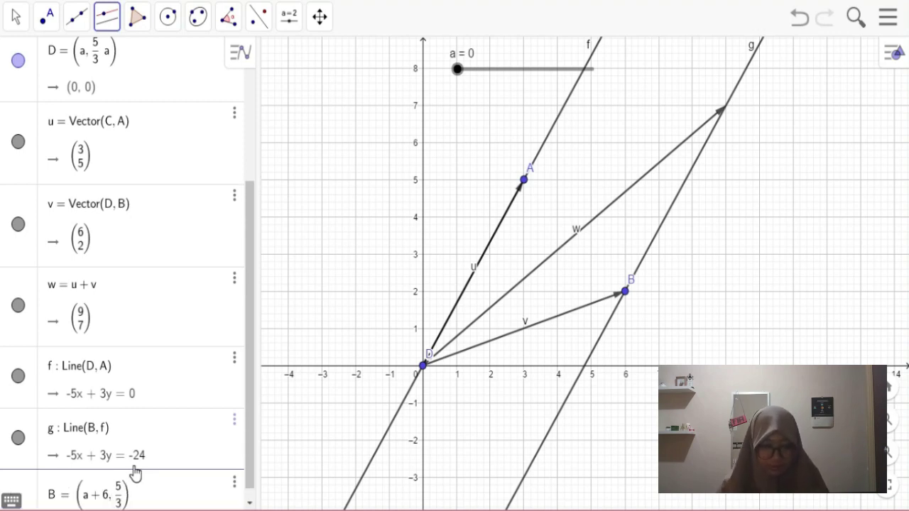
text((a )
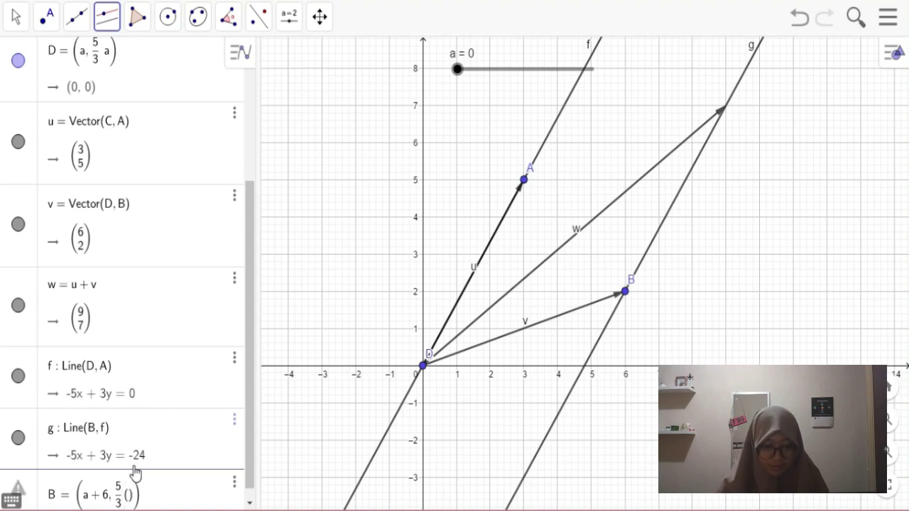
text(+ )
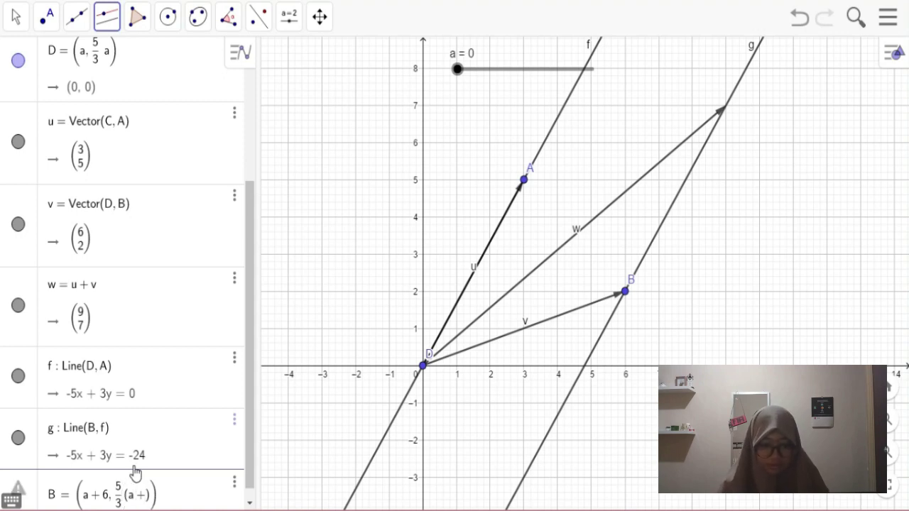
text(6) )
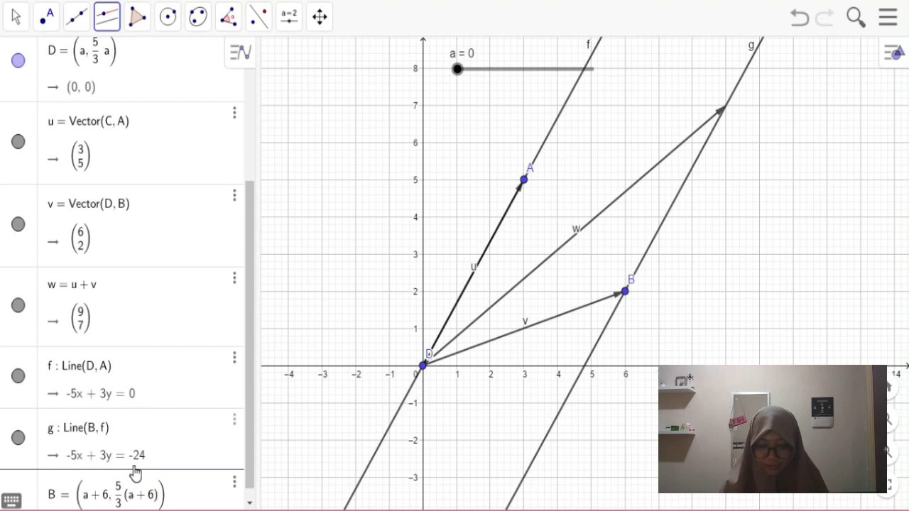
text(- )
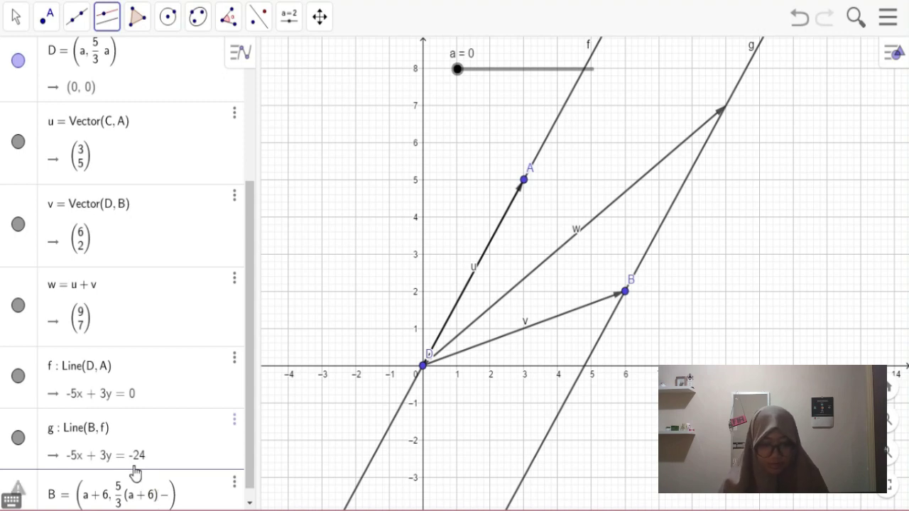
text(8)
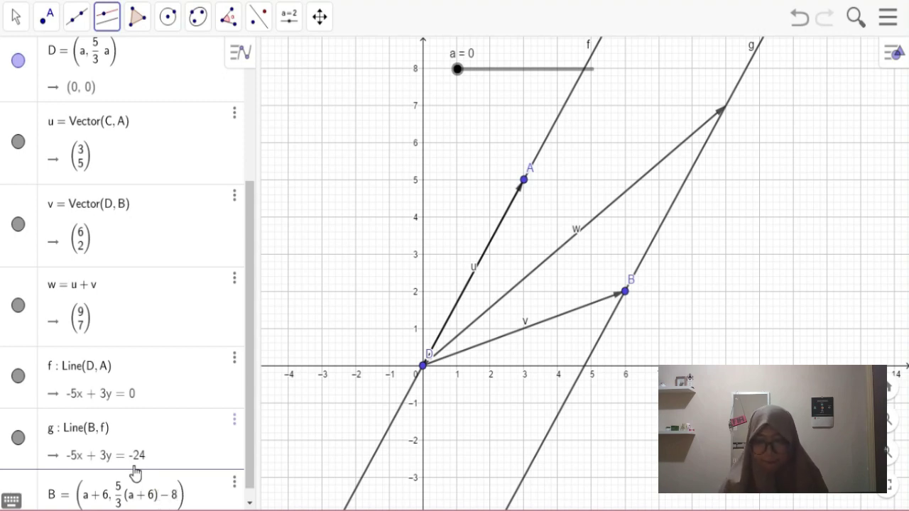
key(Return)
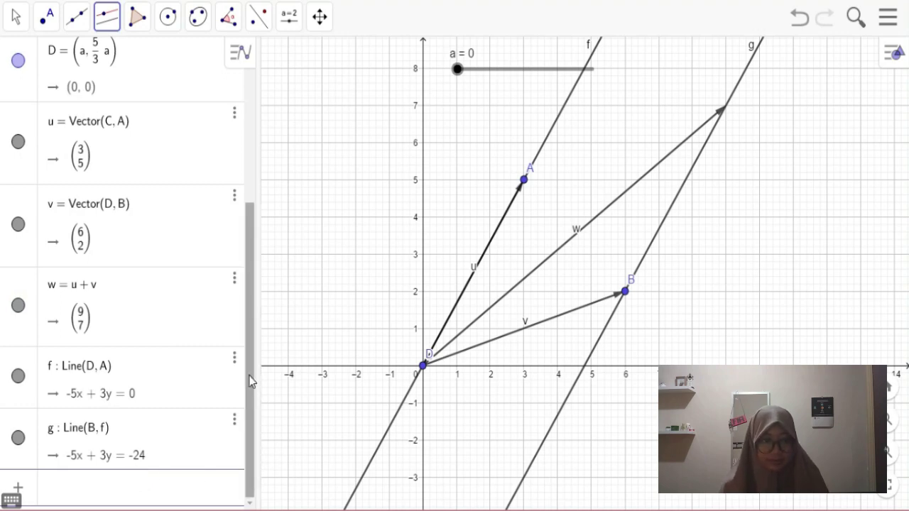
drag(250, 382, 253, 221)
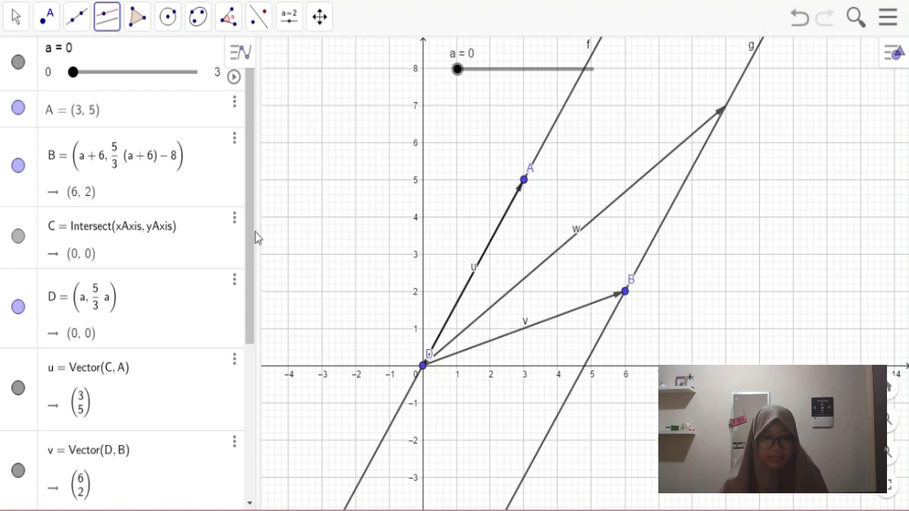
- Delete the parallel line g through B and the line f through D and A
drag(253, 234, 252, 407)
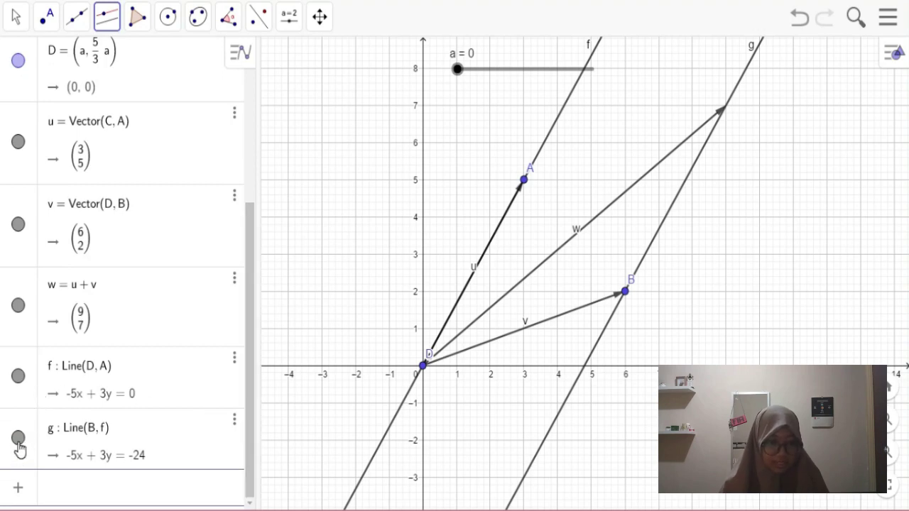
click(234, 420)
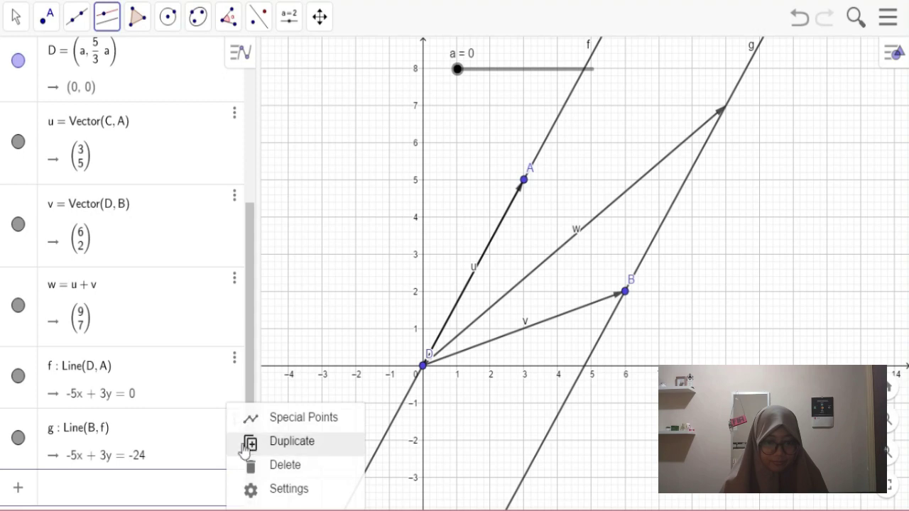
click(245, 467)
click(235, 422)
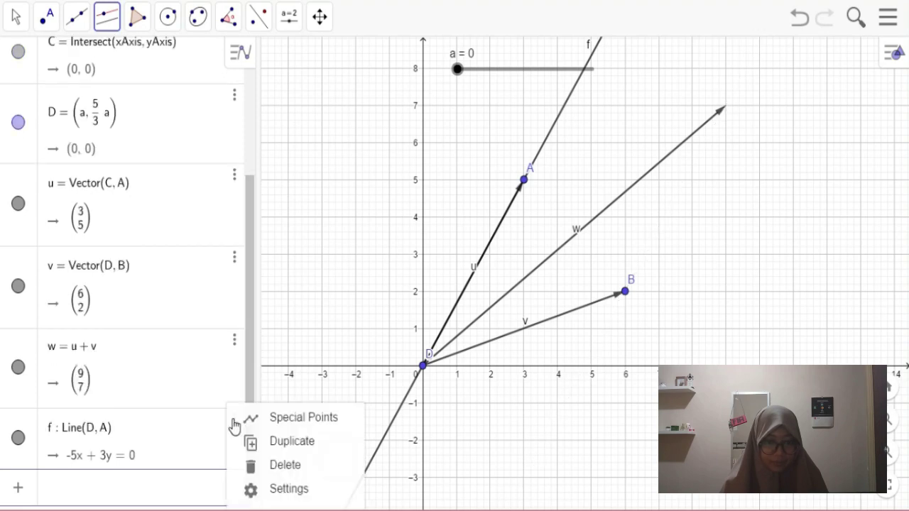
click(244, 467)
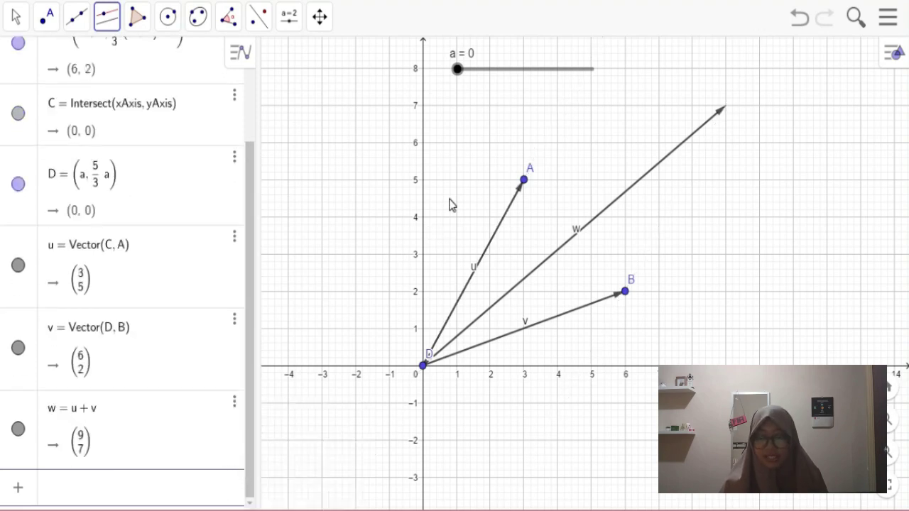
- Move slider a to 3, and in the finished construction animate slider a followed by slider c
drag(457, 74, 594, 73)
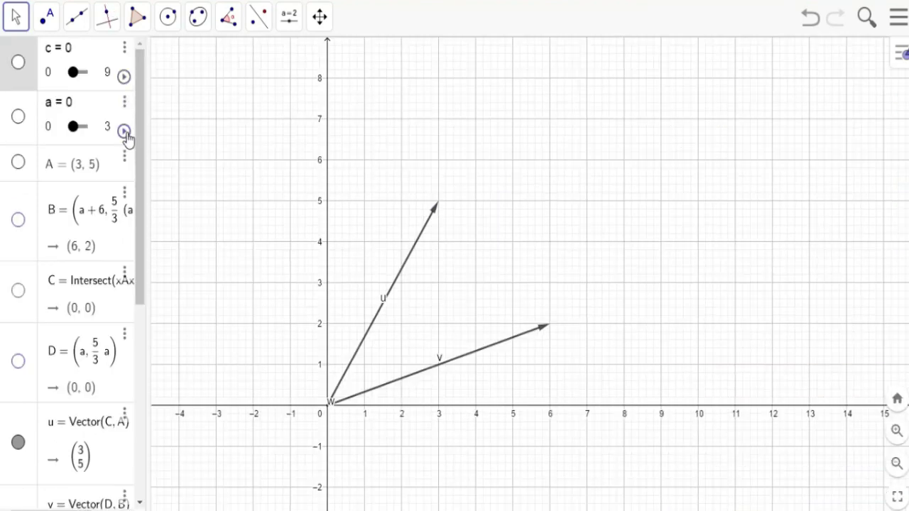
click(125, 133)
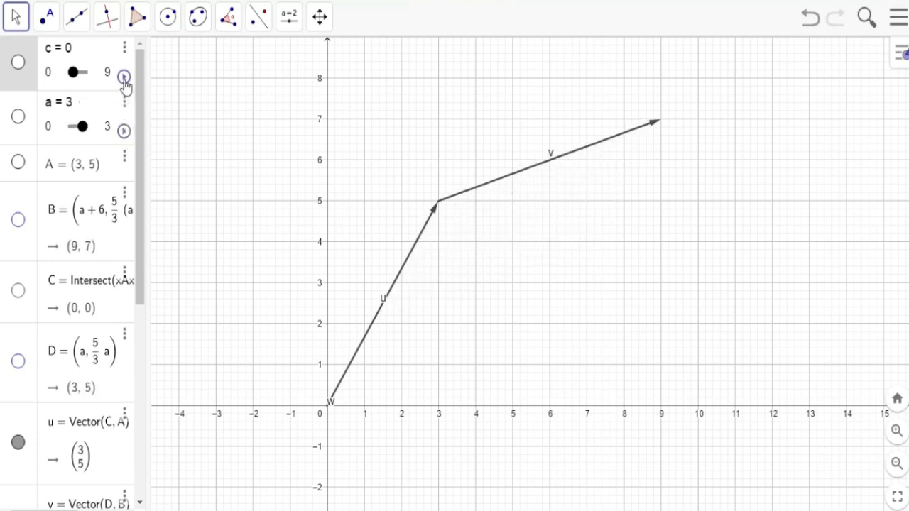
click(125, 78)
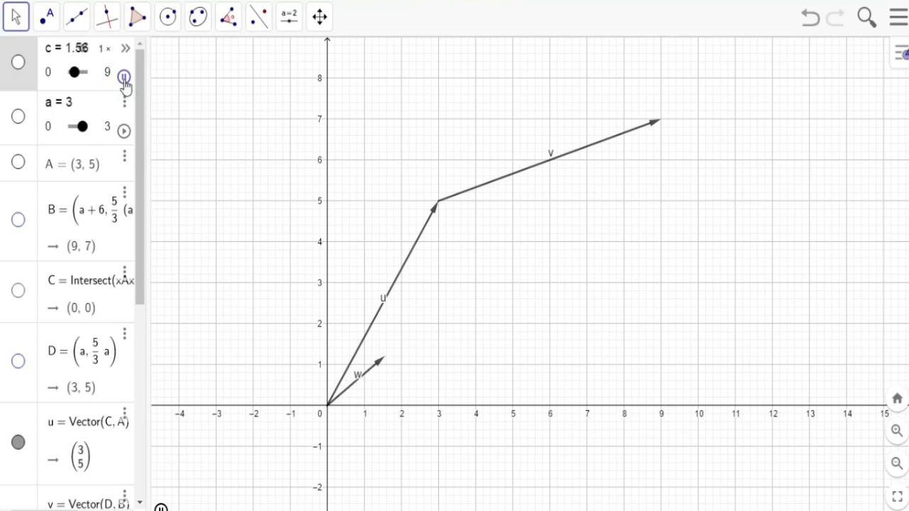